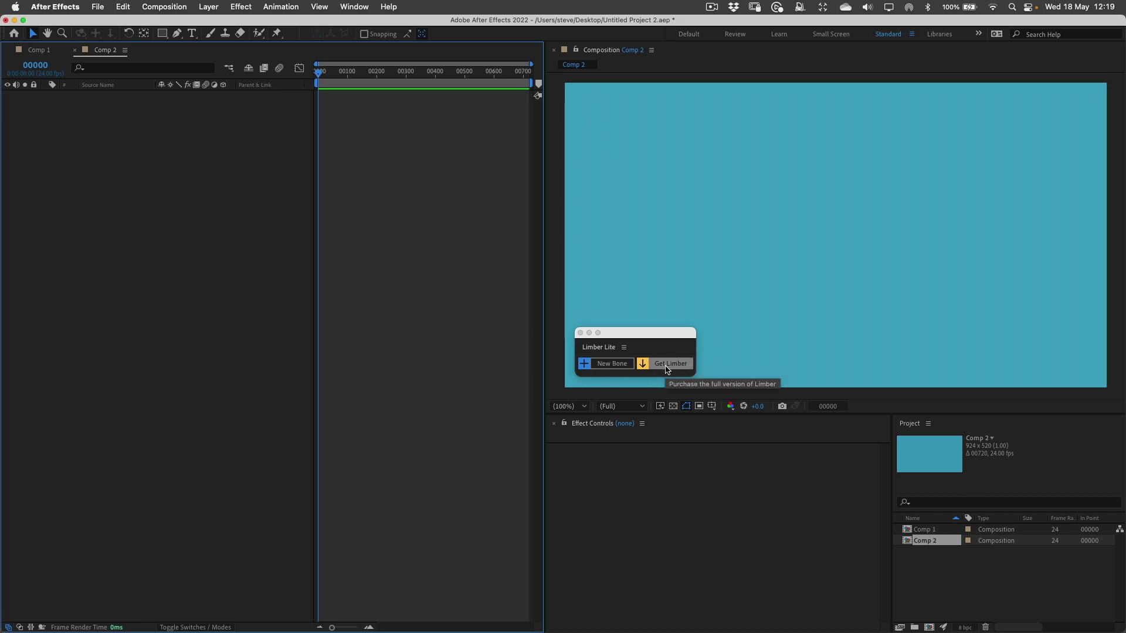
Create the Left limb rig and drag its start and end controllers into a right-angle L bend.
click(610, 364)
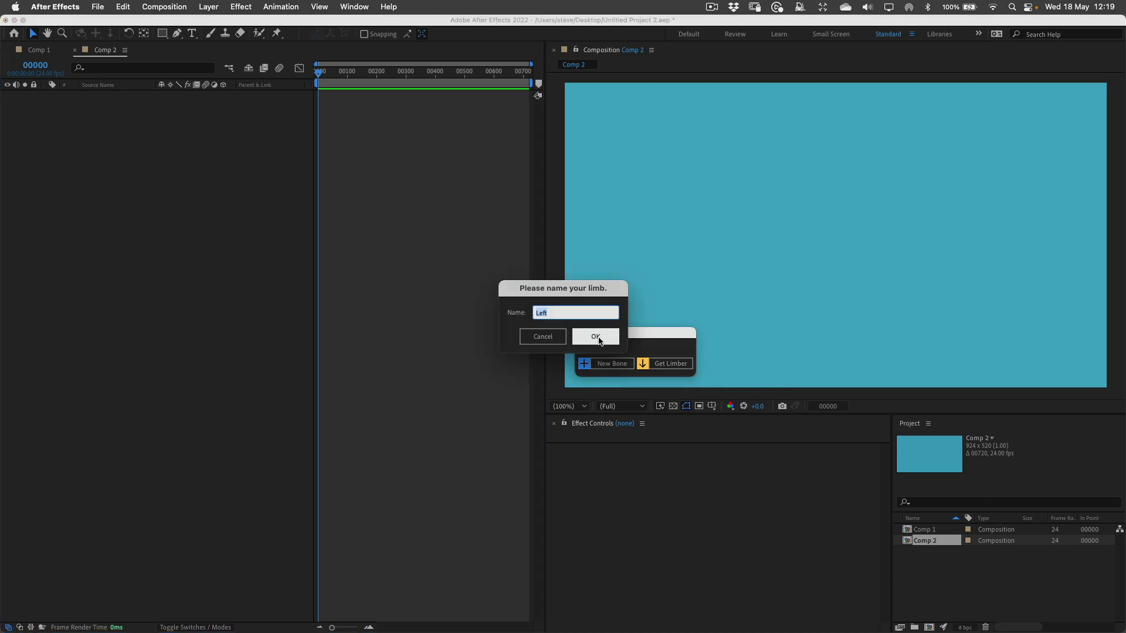
click(596, 337)
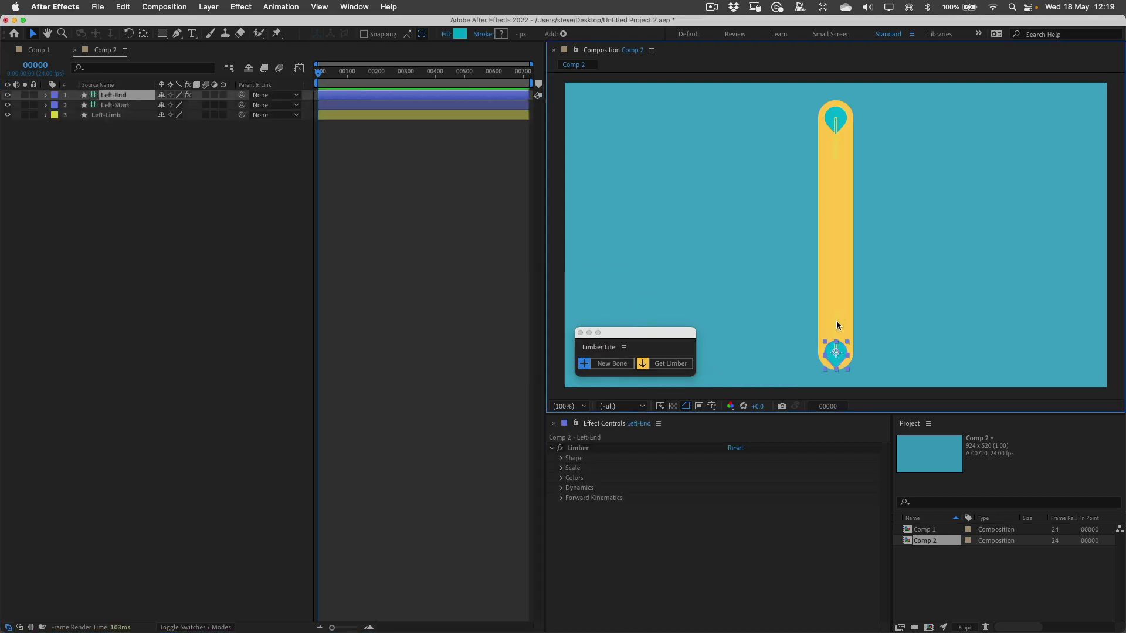
drag(835, 352, 871, 284)
click(835, 120)
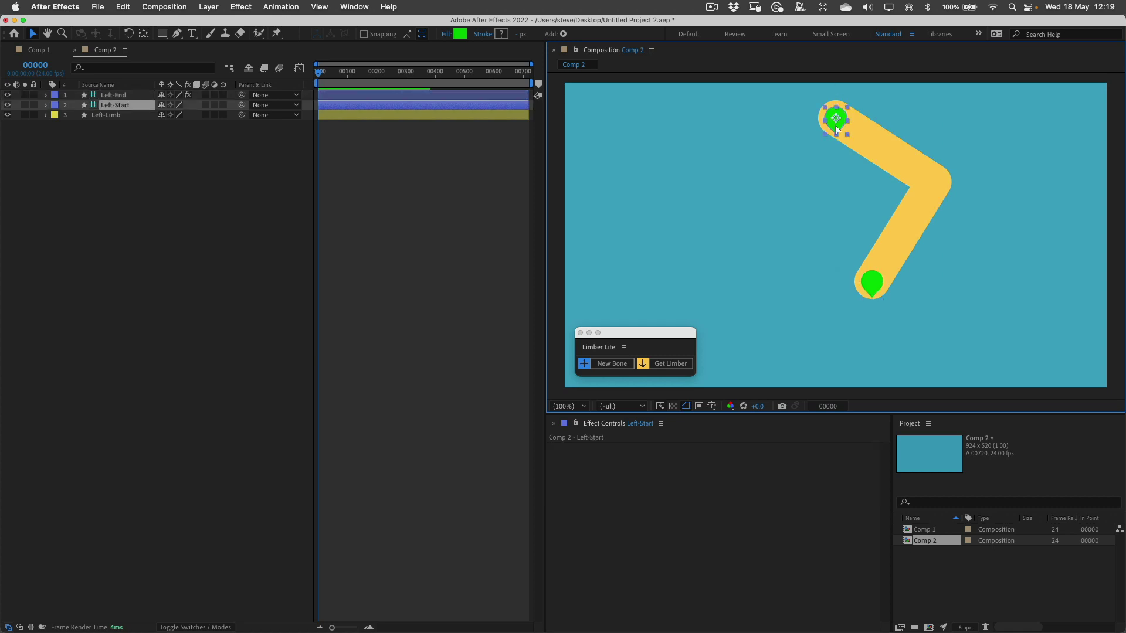
drag(836, 120, 755, 182)
drag(882, 279, 870, 304)
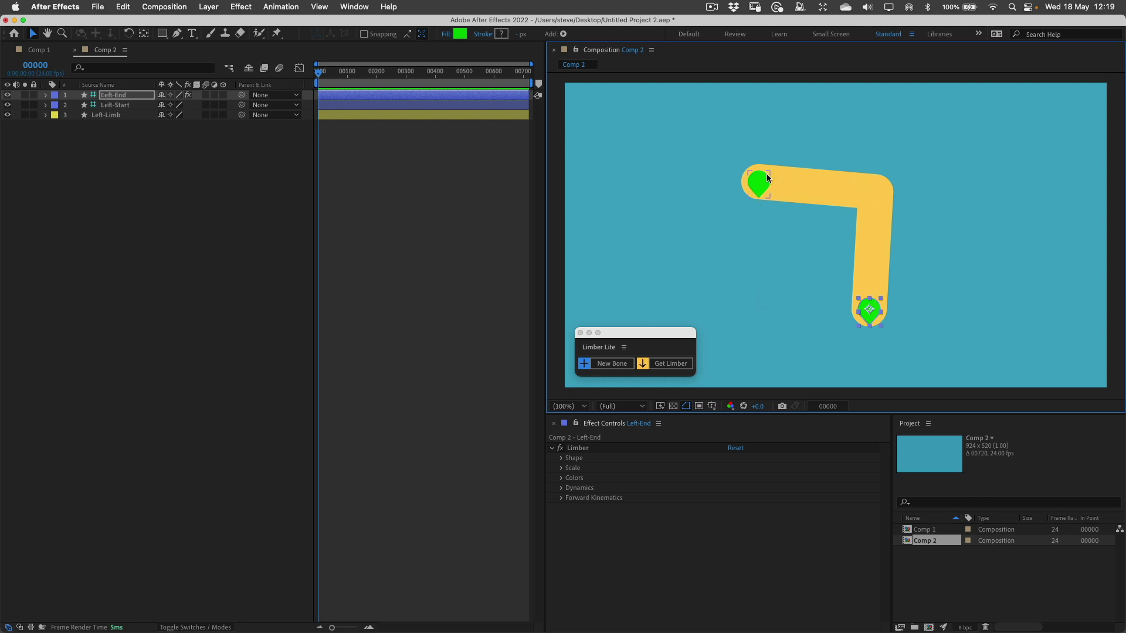
drag(761, 186, 804, 179)
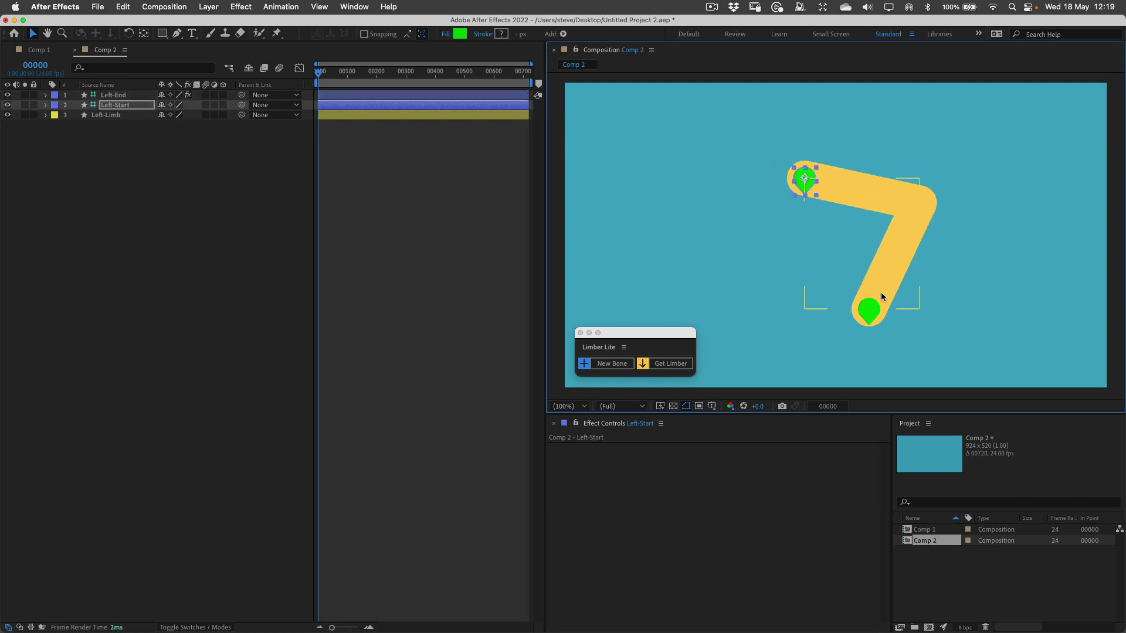
drag(870, 318, 918, 296)
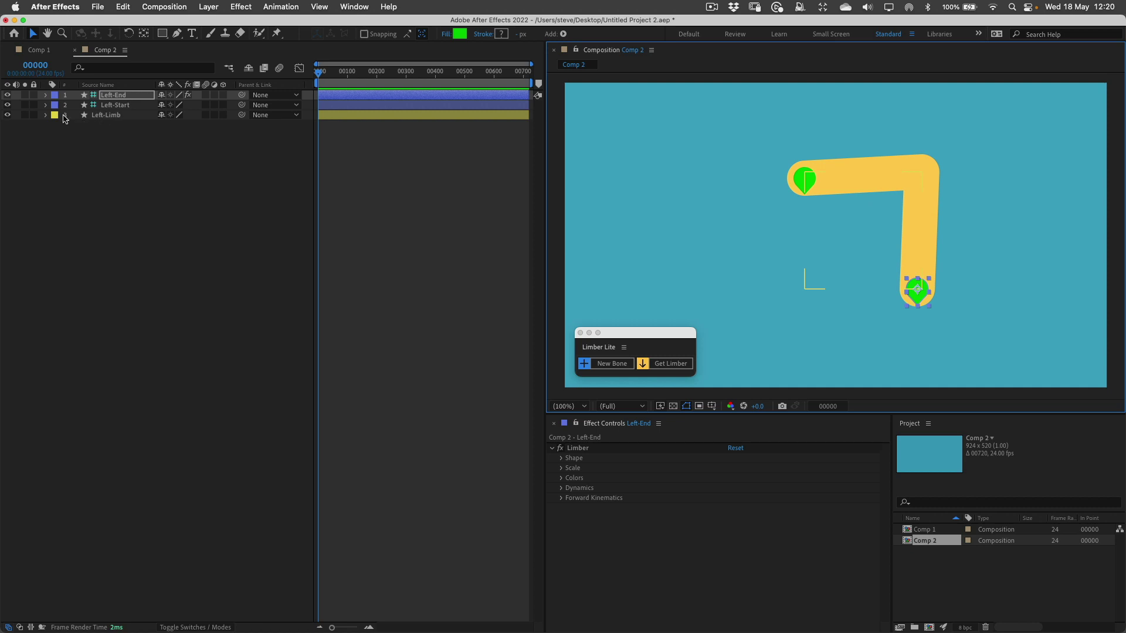
click(97, 118)
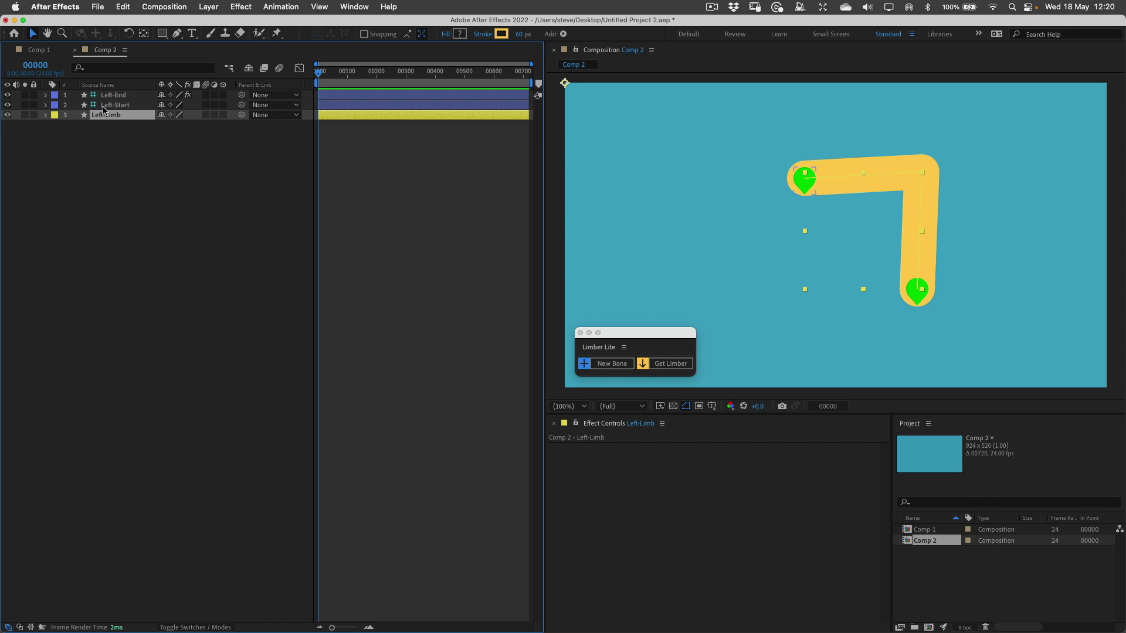
click(111, 106)
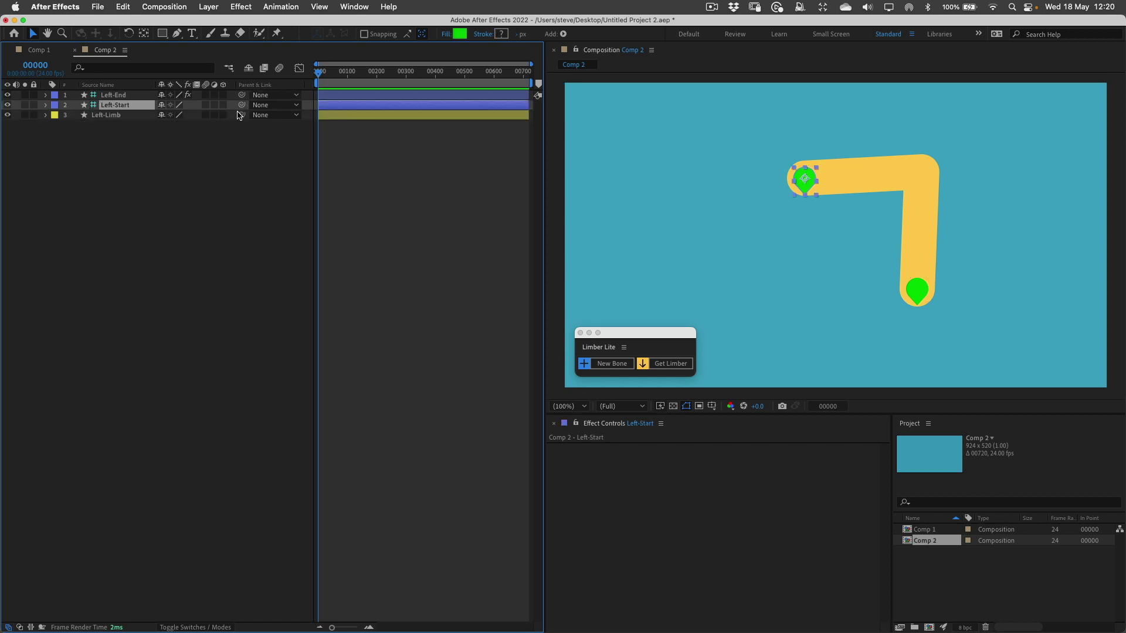
mouse_move(806, 182)
mouse_down()
mouse_move(830, 241)
mouse_move(804, 179)
mouse_up()
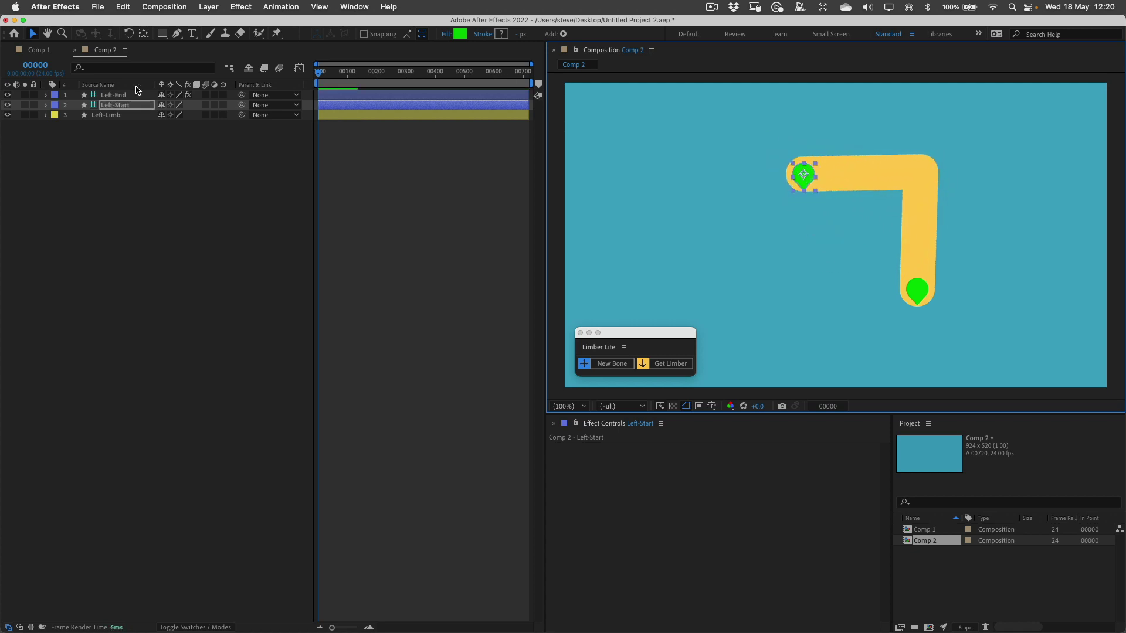
click(909, 289)
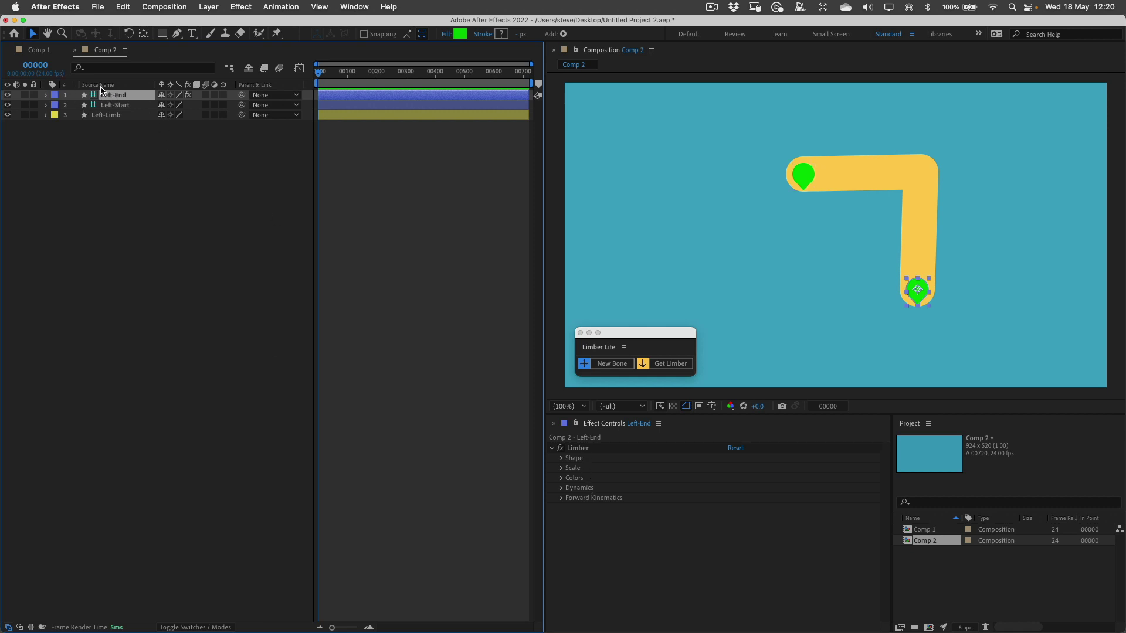
Reveal Left-End's Limber effect and expand its Shape and Dynamics groups in Effect Controls.
key(e)
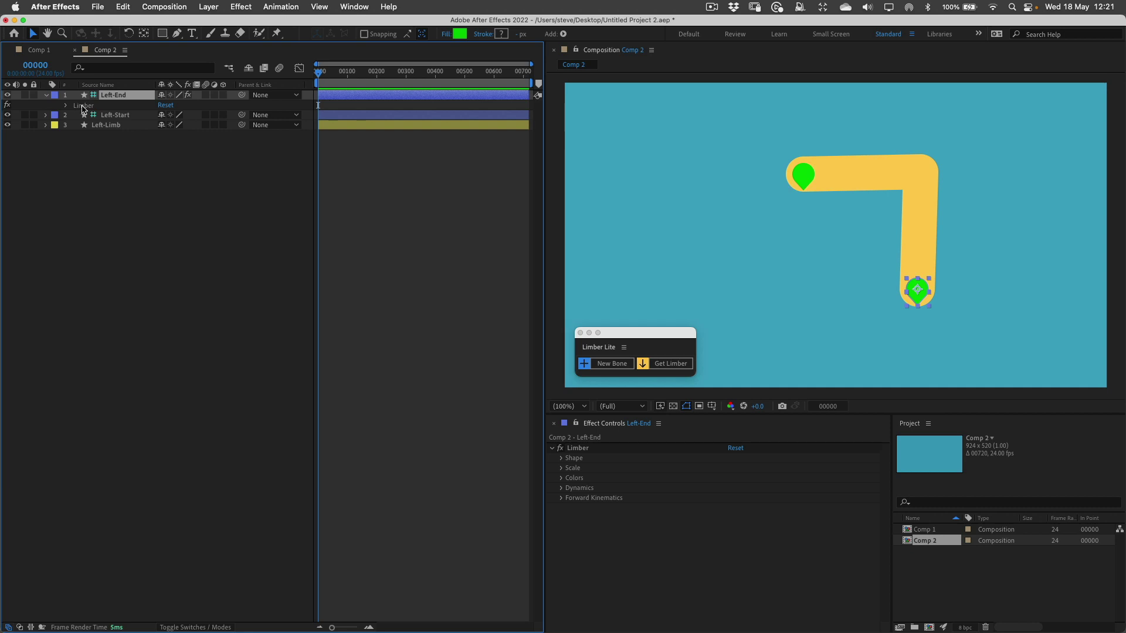
click(82, 107)
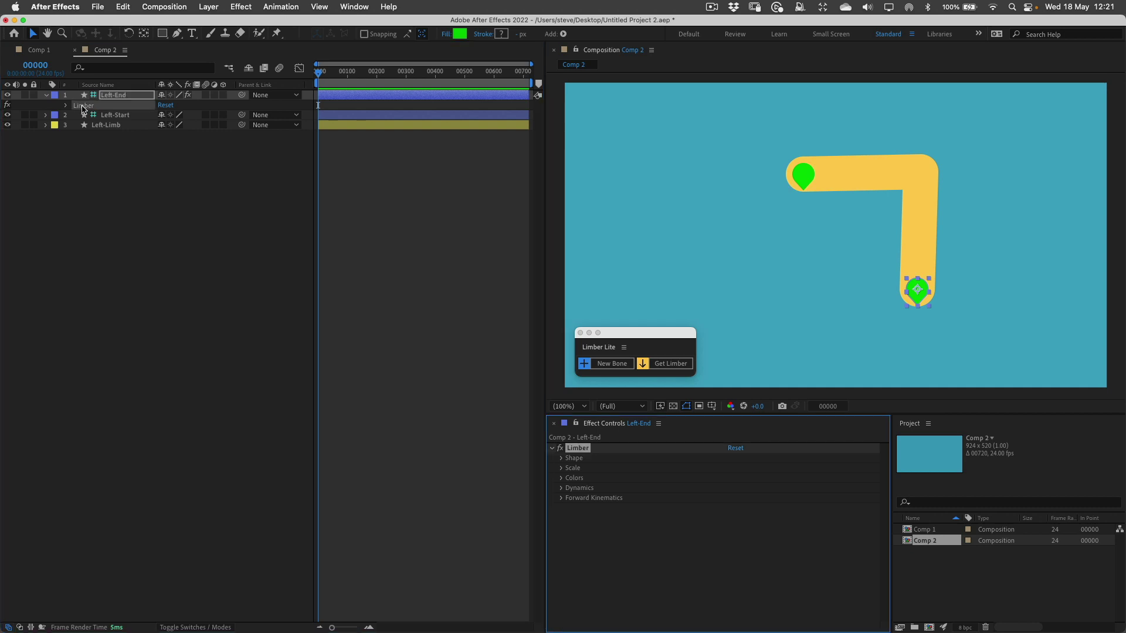
click(561, 458)
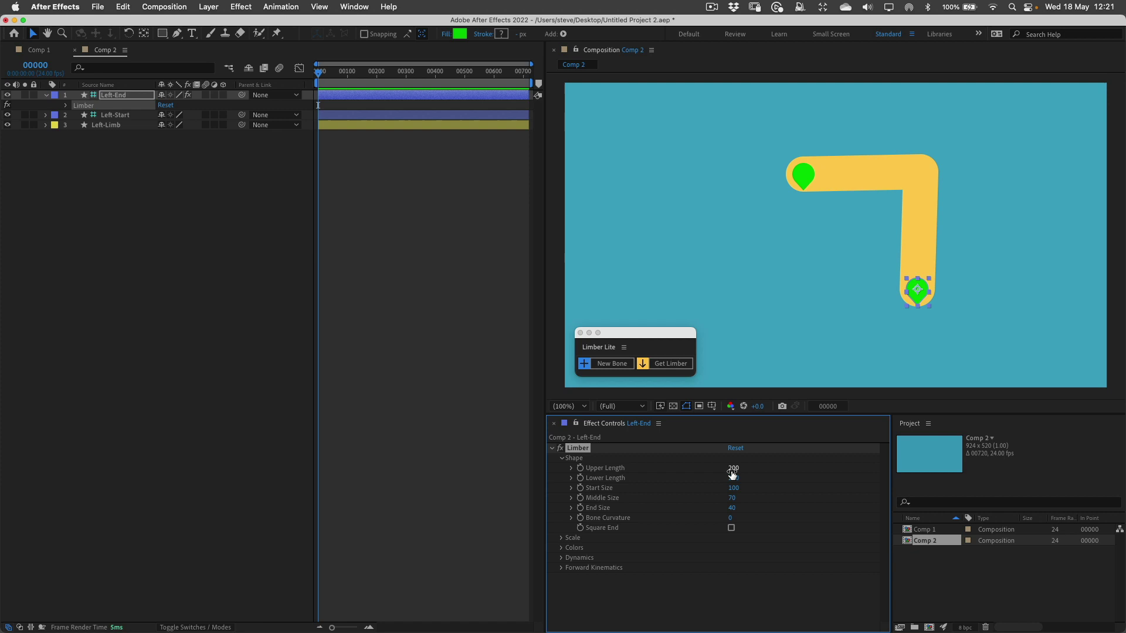
click(562, 558)
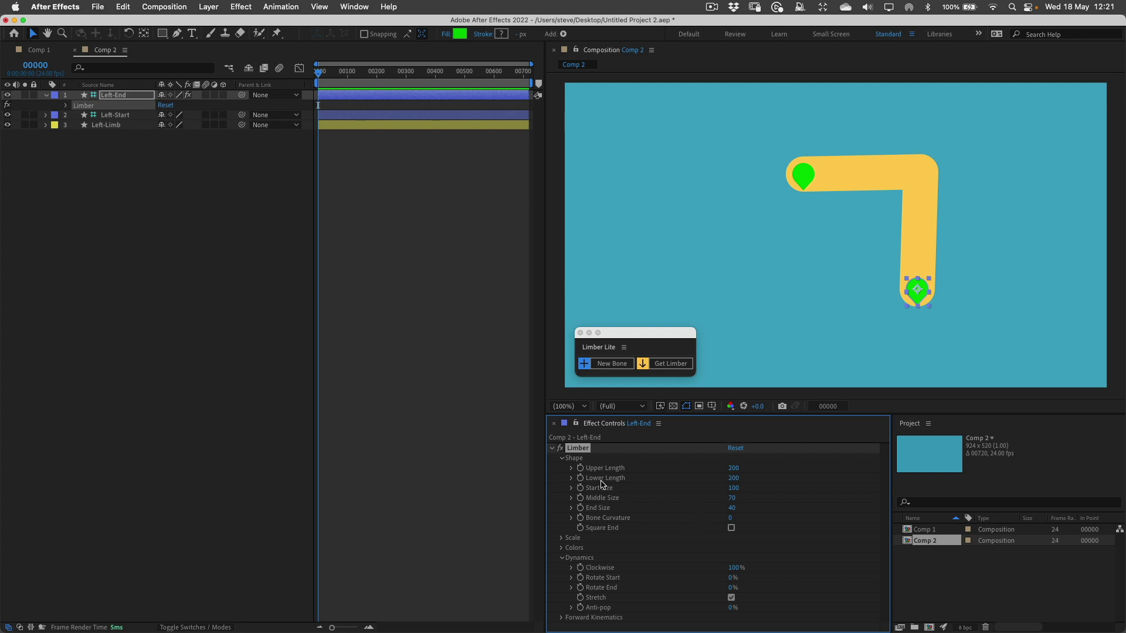
Undo a trial Upper Length change, set Bone Curvature to 58, and hook the end up-left.
drag(733, 468, 759, 476)
key(super+z)
key(super+z)
drag(729, 519, 768, 522)
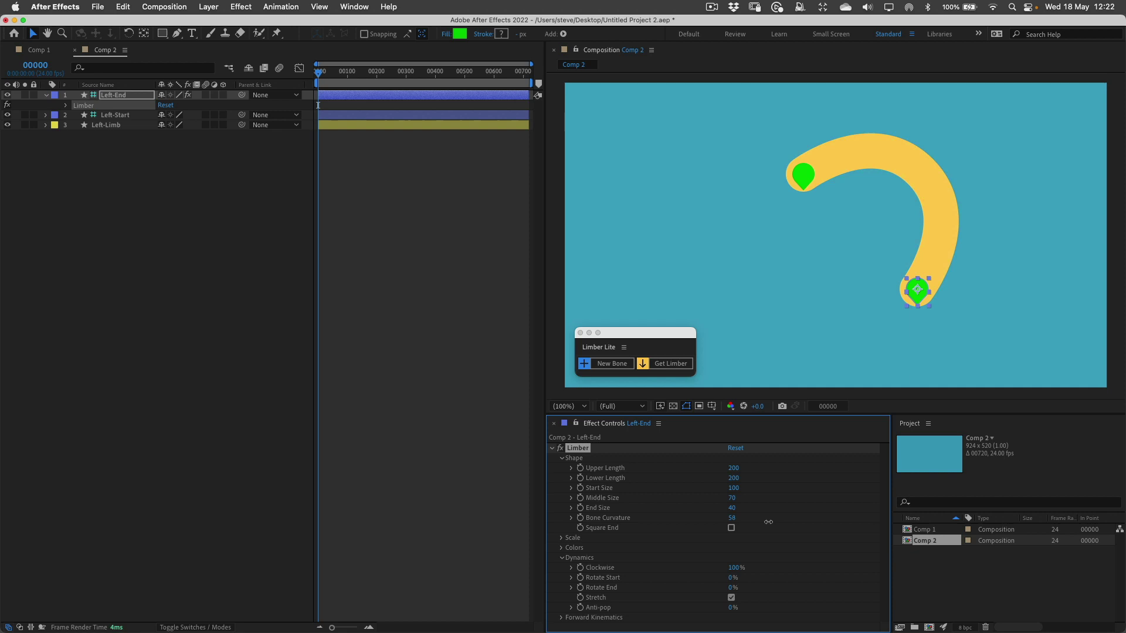
drag(908, 281, 803, 280)
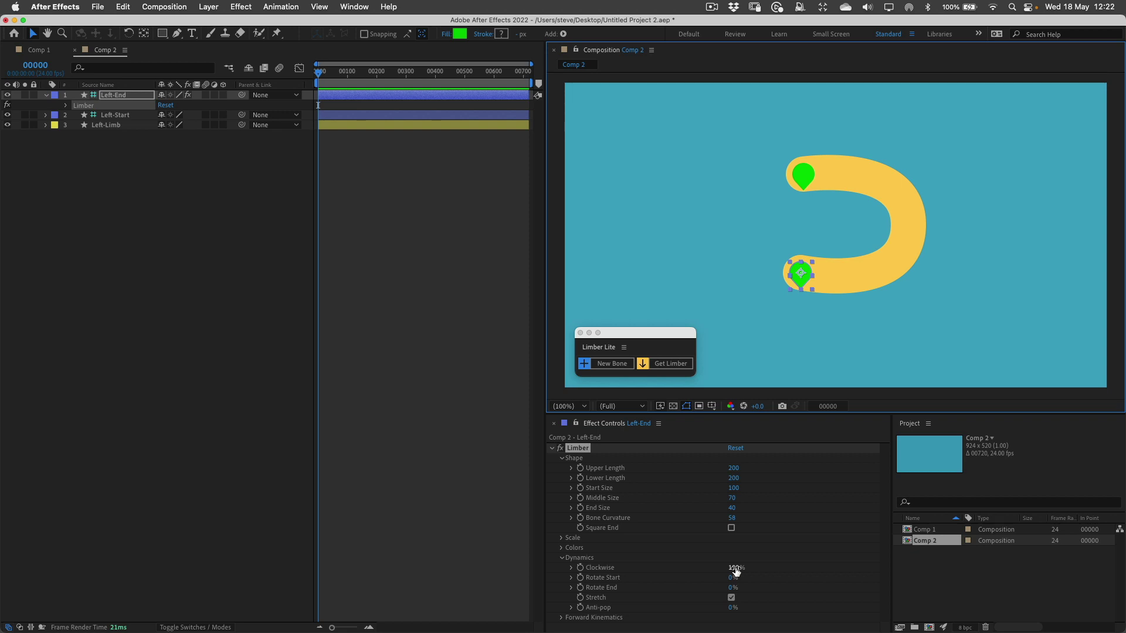
Keep Clockwise at 100%, set Rotate End to 100%, and pull the end so the limb arches right.
drag(736, 570, 582, 579)
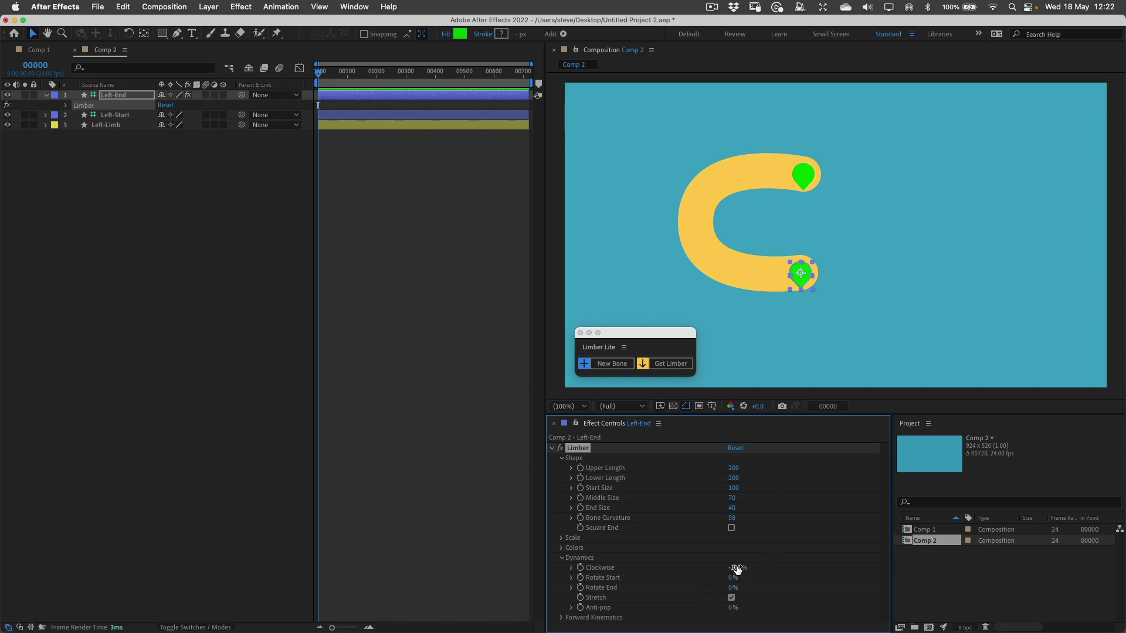
drag(732, 571, 913, 542)
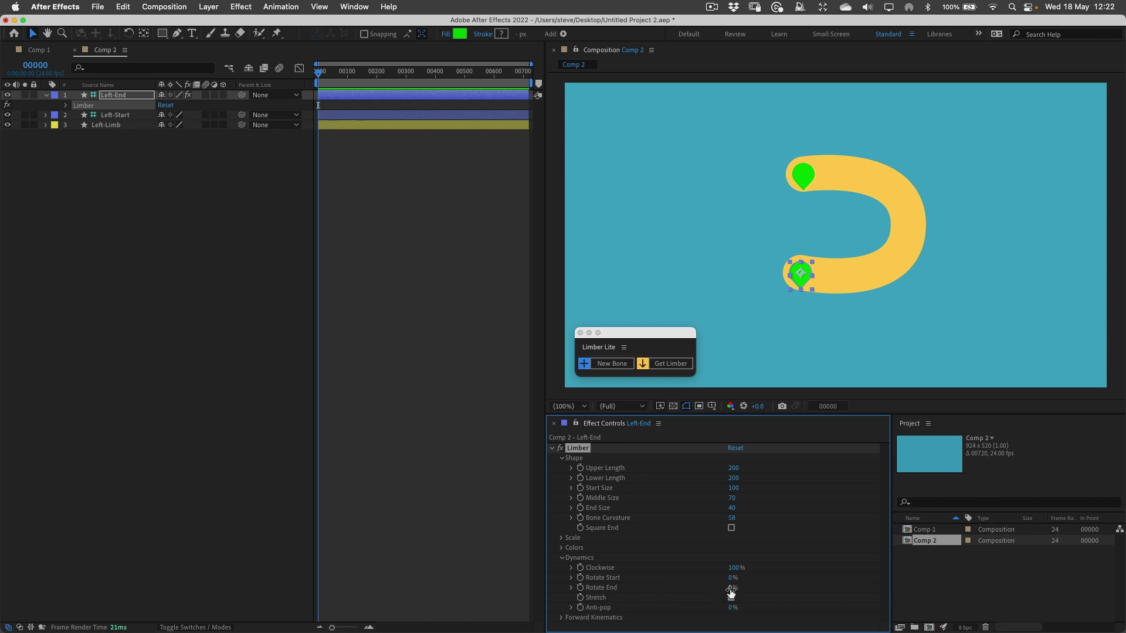
drag(731, 588, 795, 582)
drag(798, 283, 925, 322)
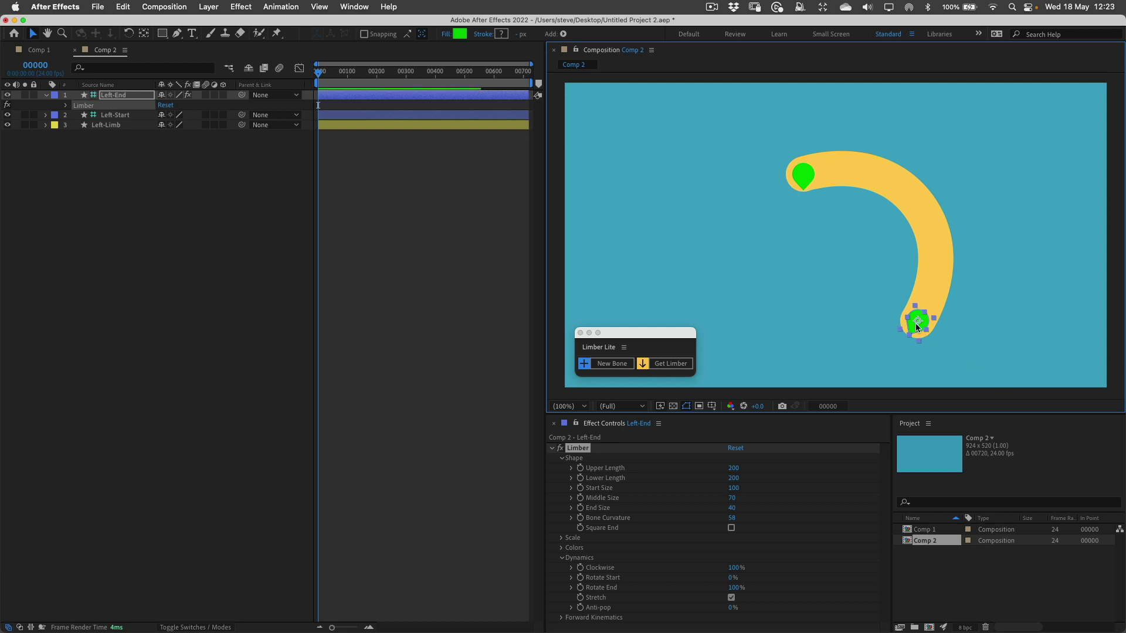
Try Anti-pop, set Bone Curvature to 0, and move the end down-right into a sharp elbow.
drag(917, 333, 895, 297)
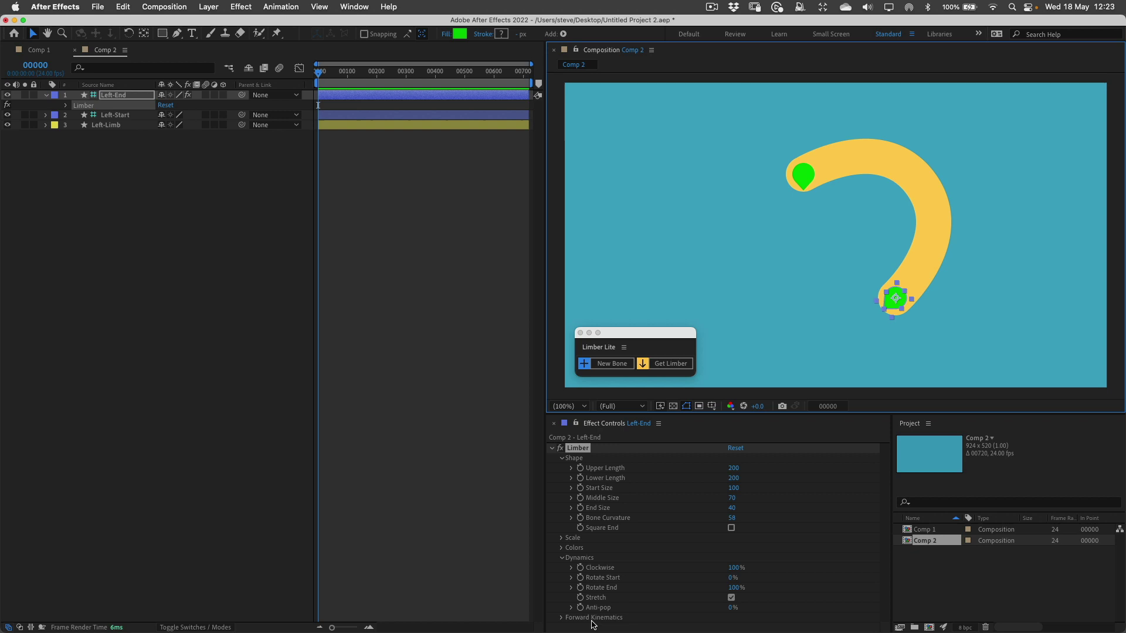
drag(732, 607, 834, 590)
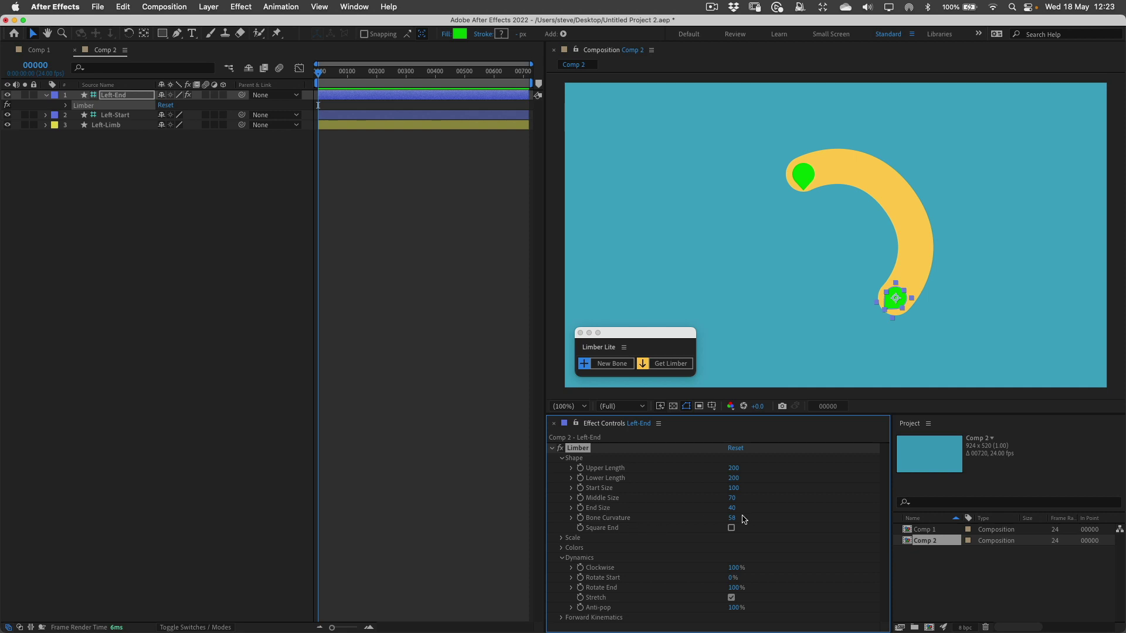
drag(733, 518, 552, 521)
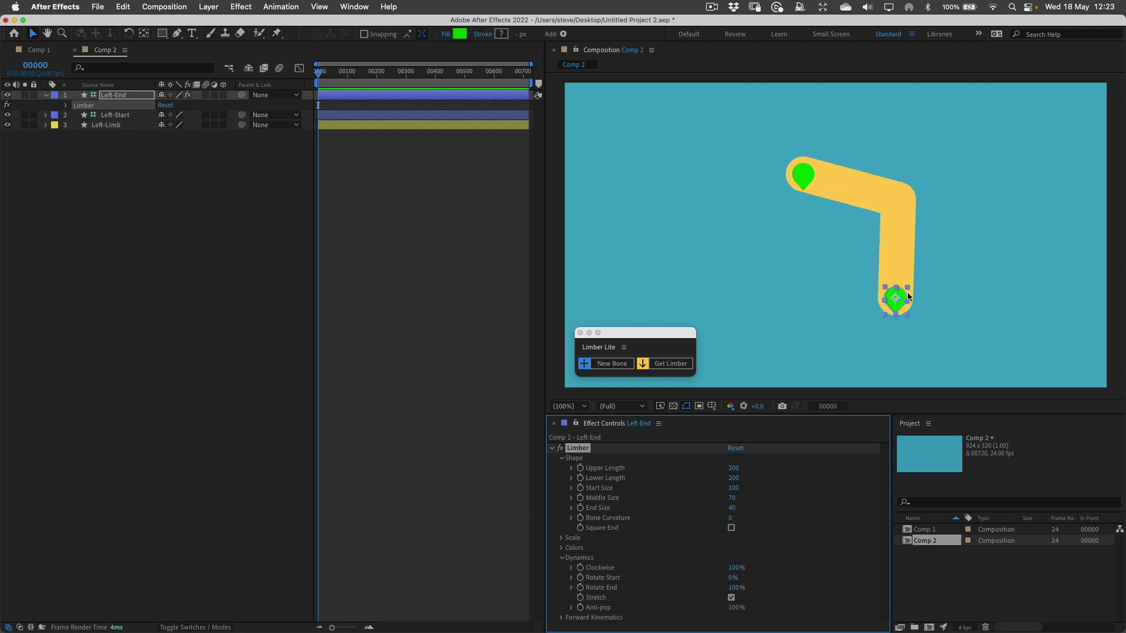
drag(908, 297, 845, 320)
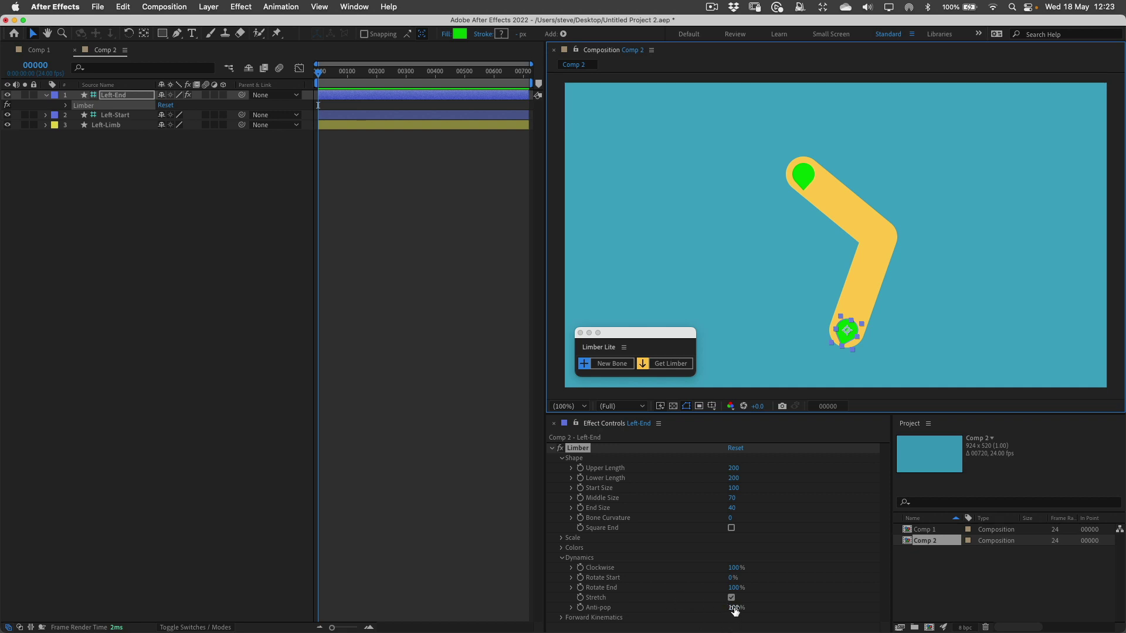
Set Left-End's Anti-pop back to 0%.
click(733, 608)
text(0)
key(Return)
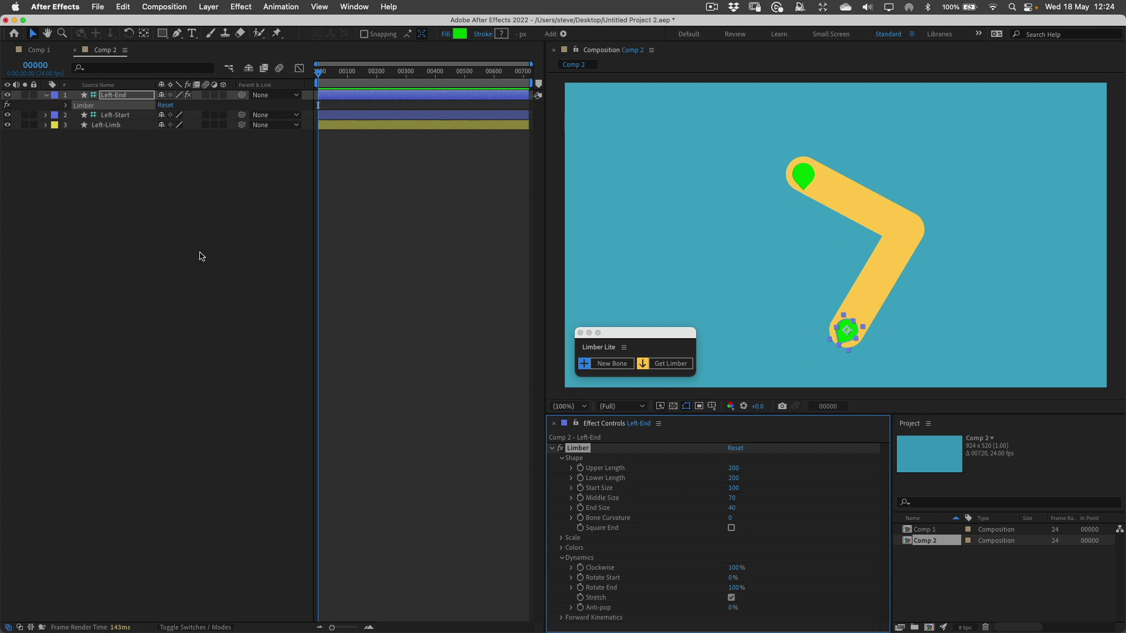
Expand Left-Limb > Contents > Limb and open its Stroke group showing width 60 with round caps.
click(100, 124)
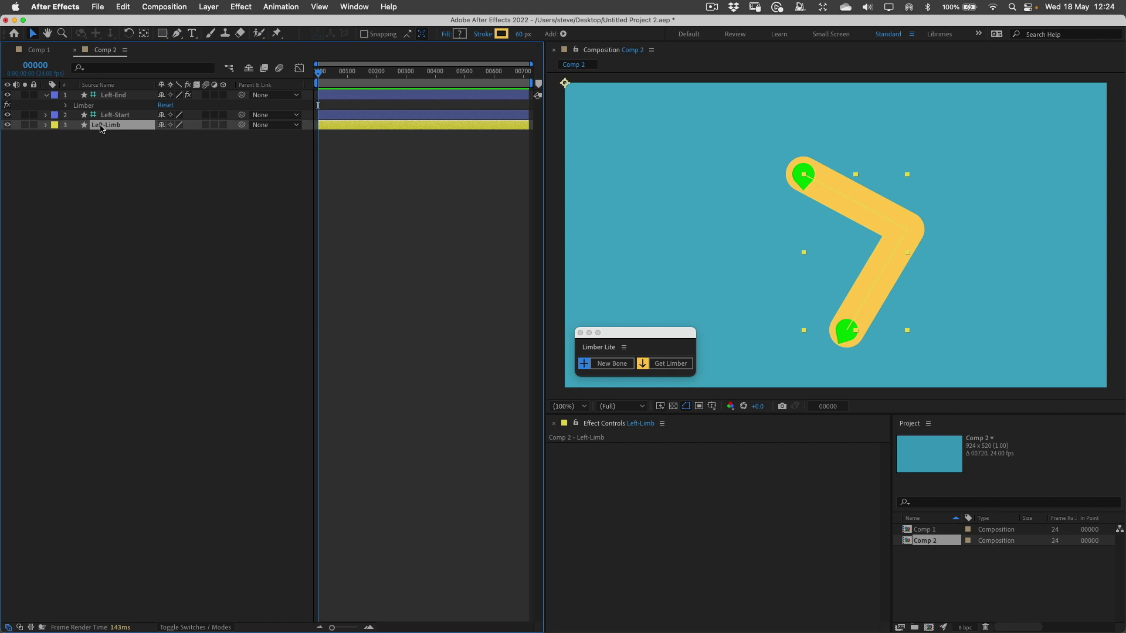
click(46, 124)
click(56, 135)
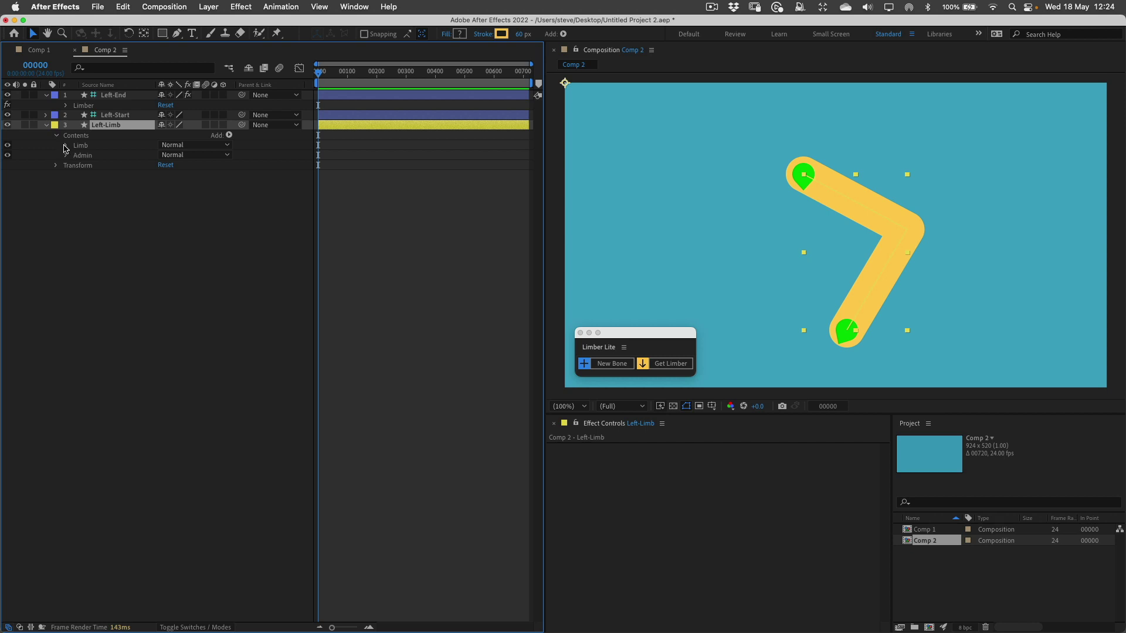
click(65, 145)
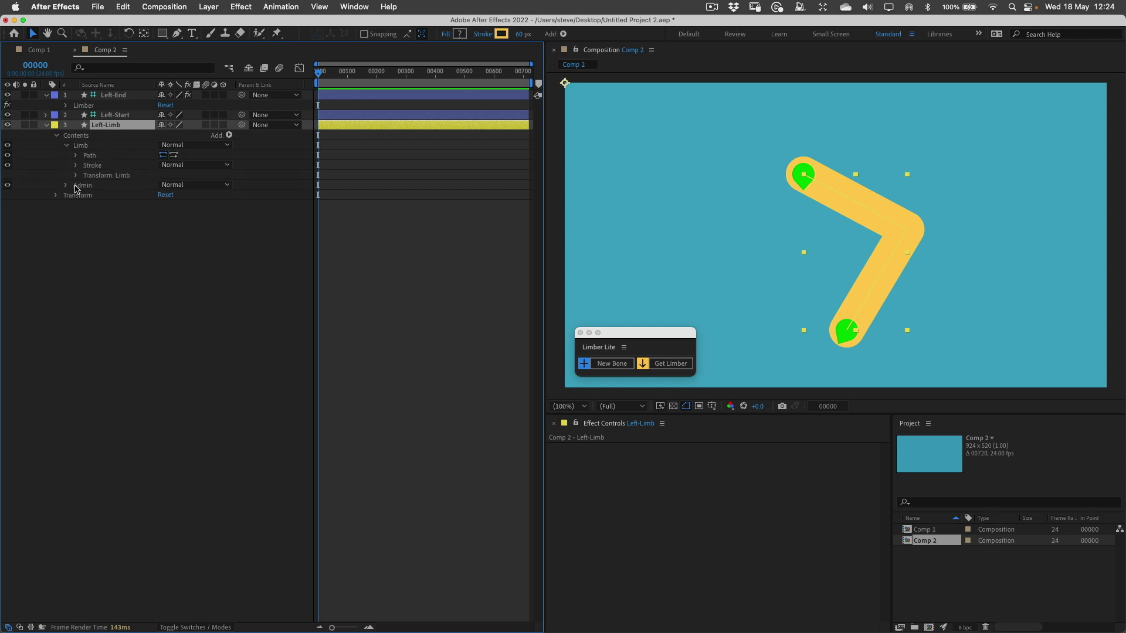
click(90, 155)
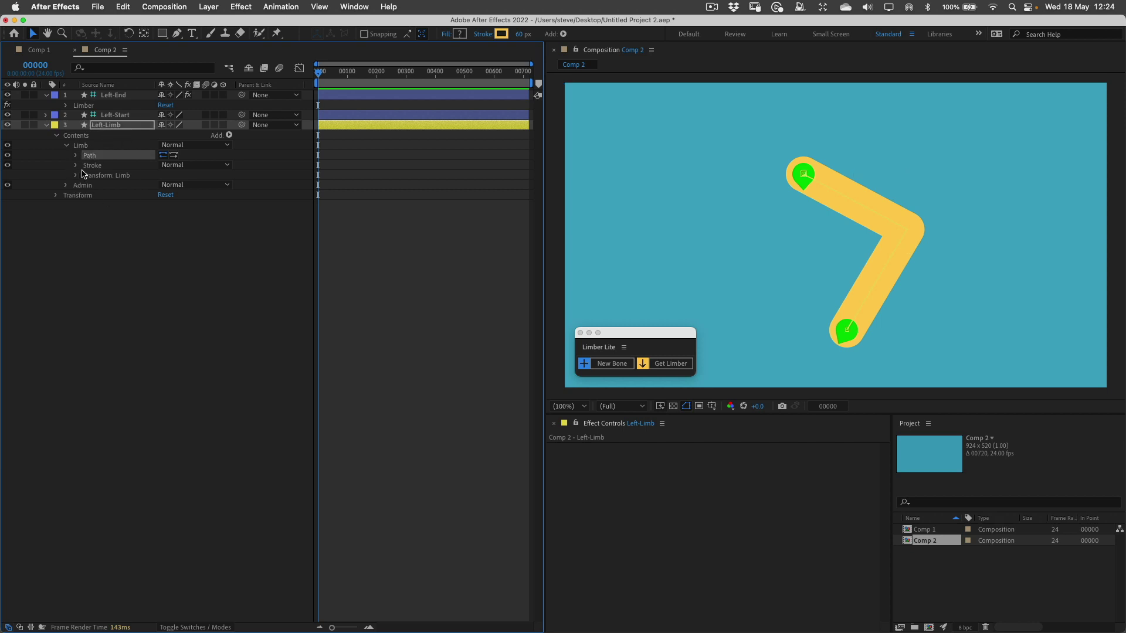
click(91, 165)
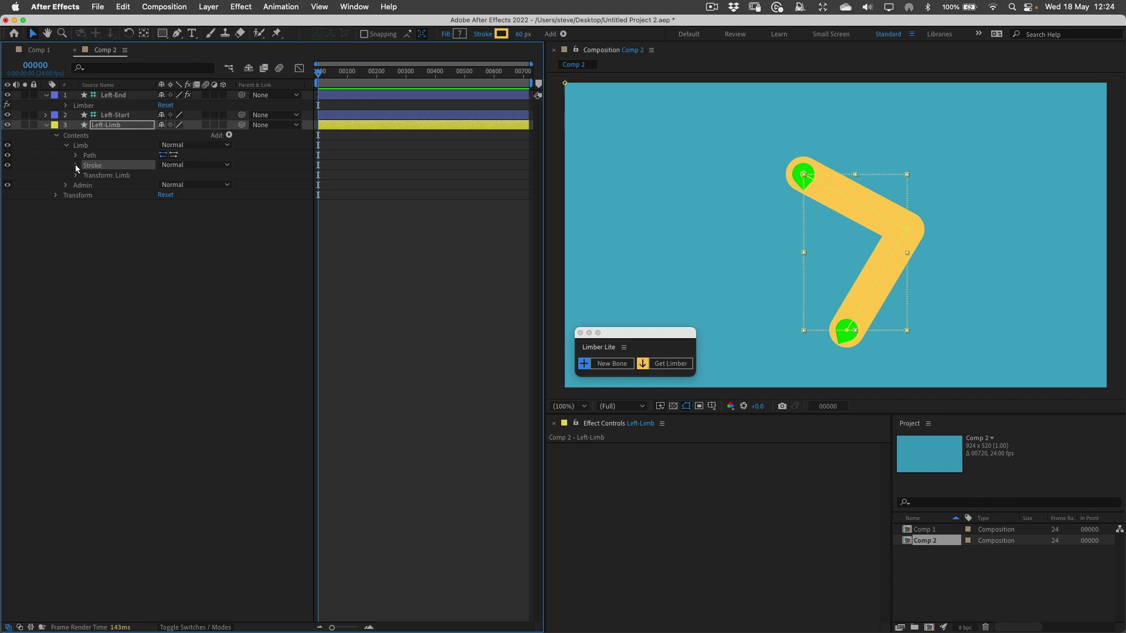
click(75, 166)
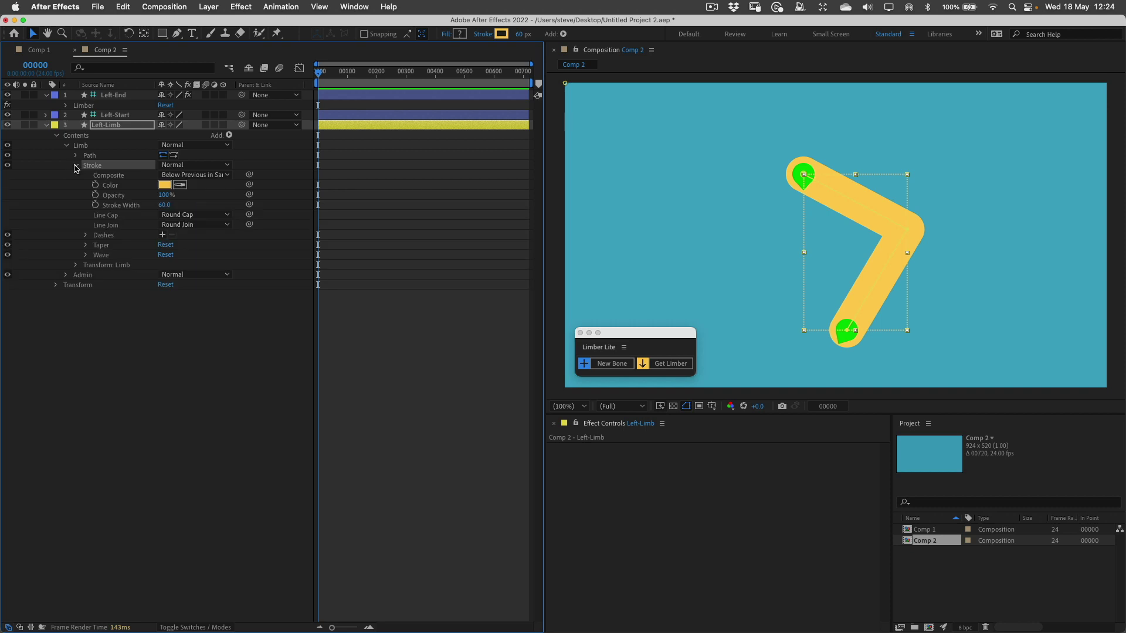
Make the limb stroke pink, widen it to 119 px, and keep Round Cap after trying square ends.
click(164, 184)
click(587, 268)
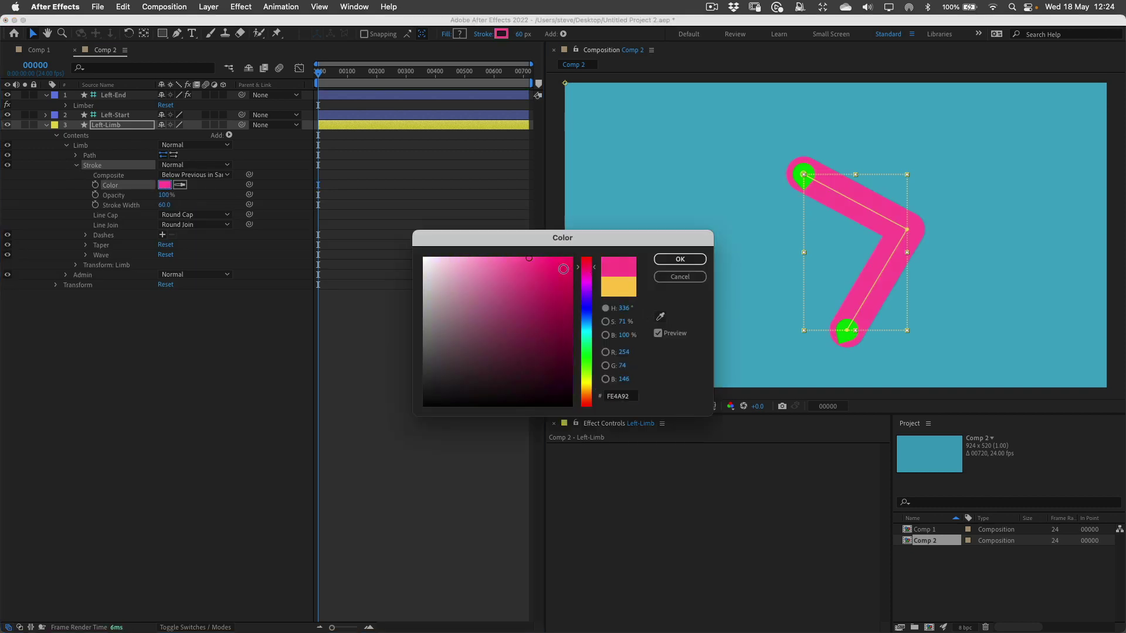
click(695, 259)
drag(167, 209, 197, 206)
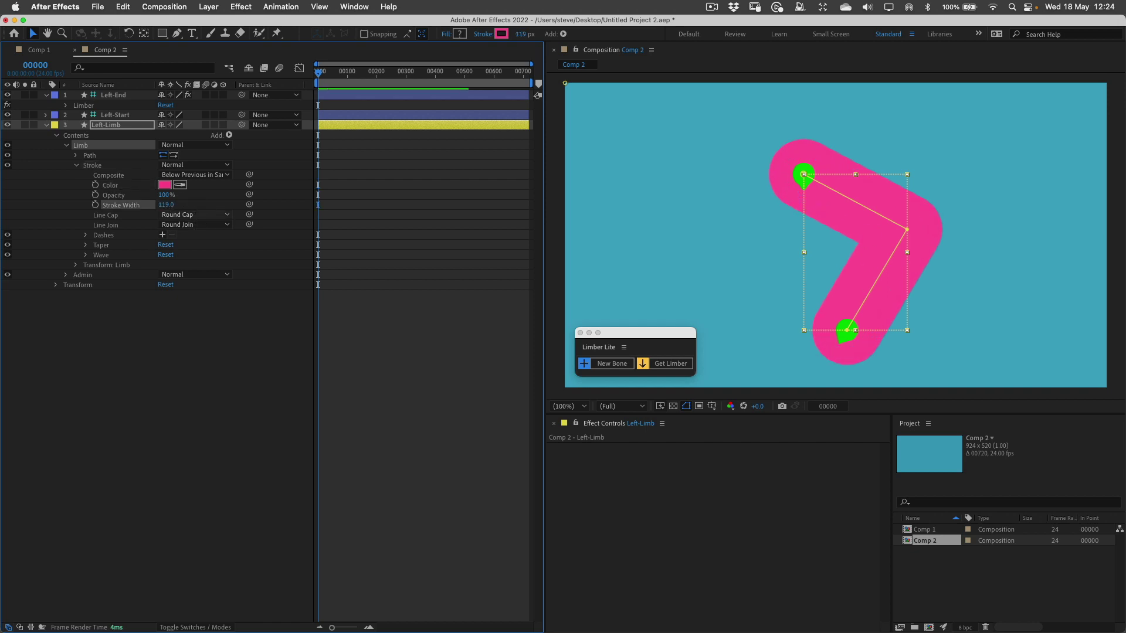
click(204, 216)
click(205, 227)
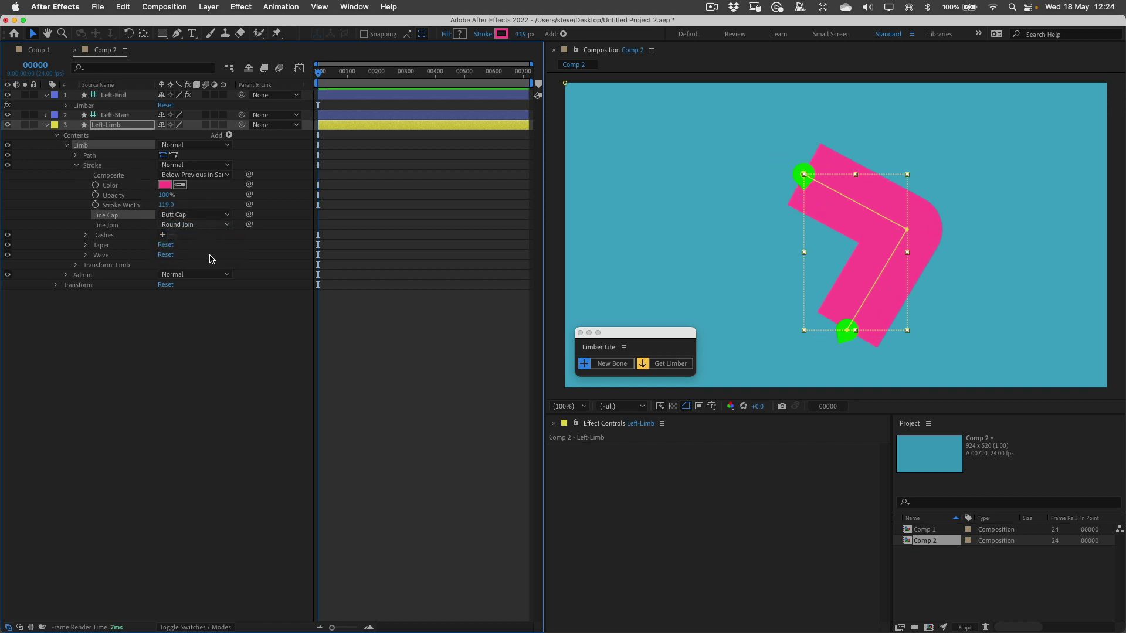
click(202, 216)
key(Escape)
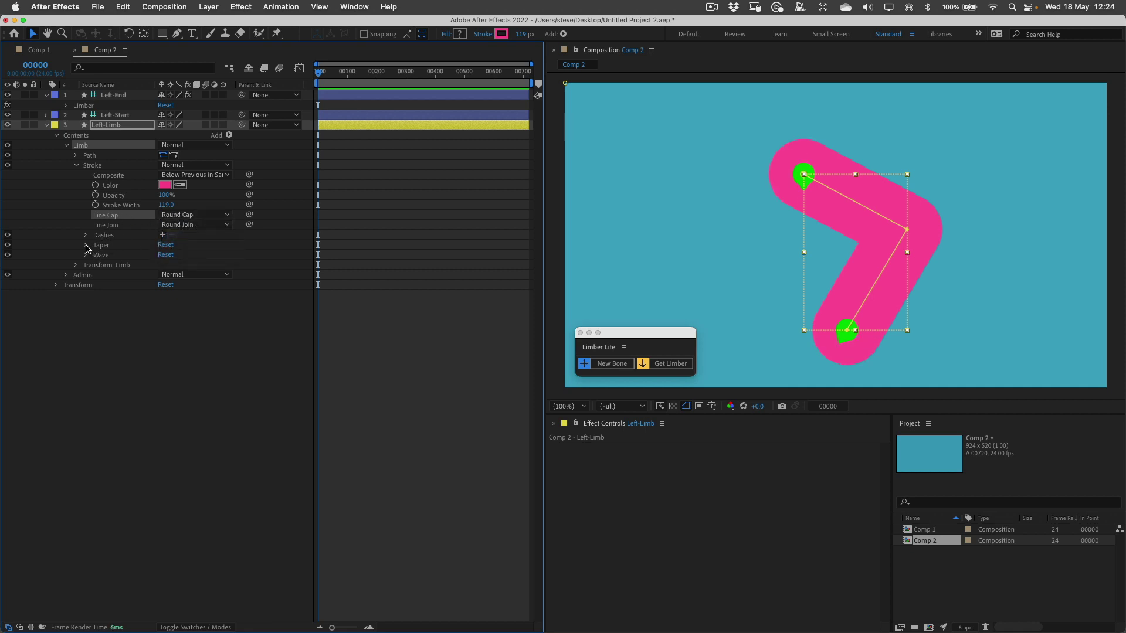
Taper the stroke with 100% End Length and 50% End Width, and widen it to 164 px.
click(86, 245)
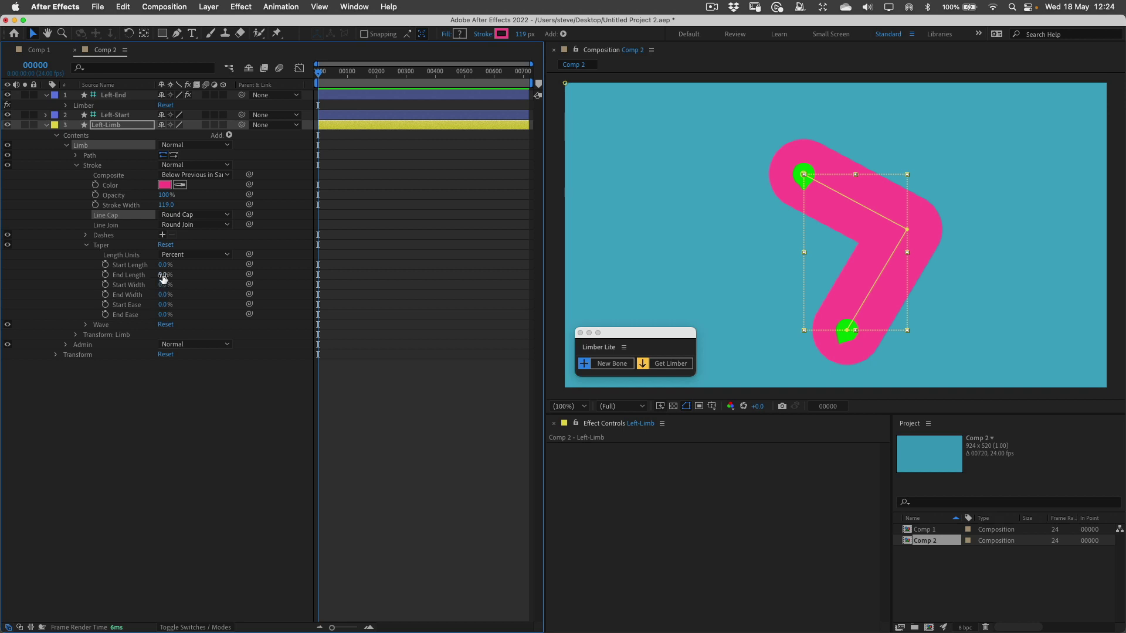
drag(164, 275, 373, 262)
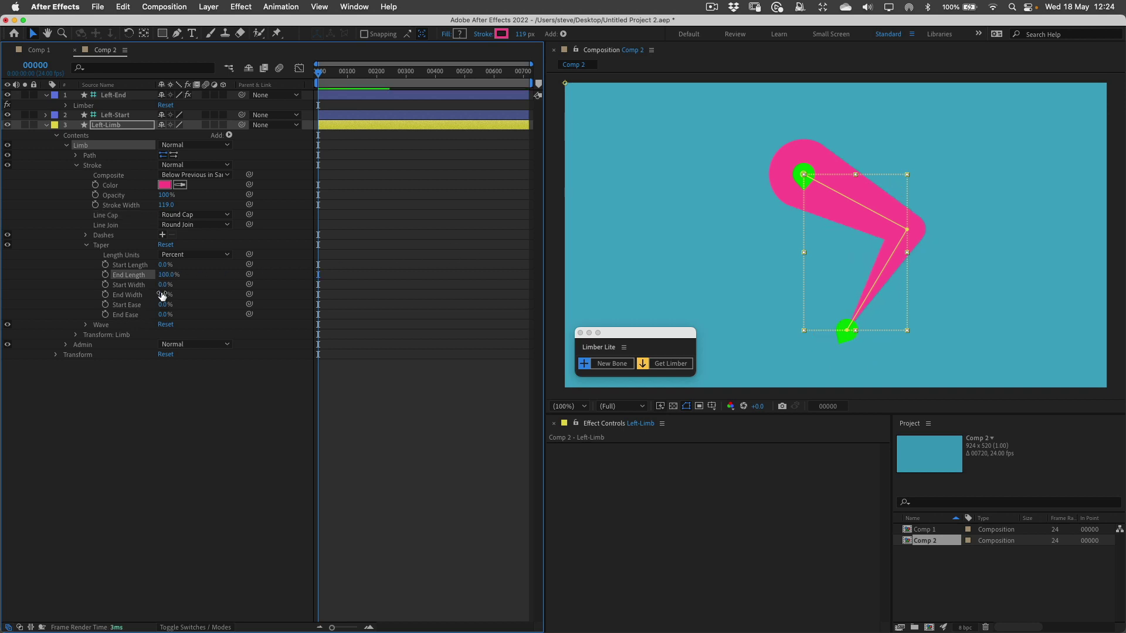
click(164, 294)
text(50)
key(Return)
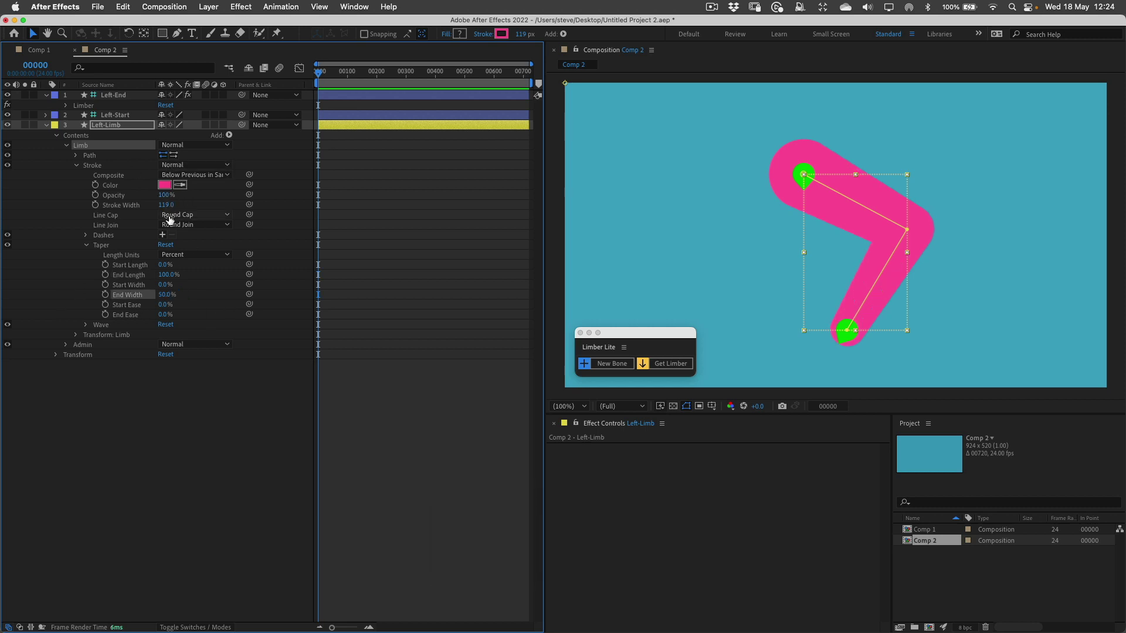
drag(166, 208, 190, 205)
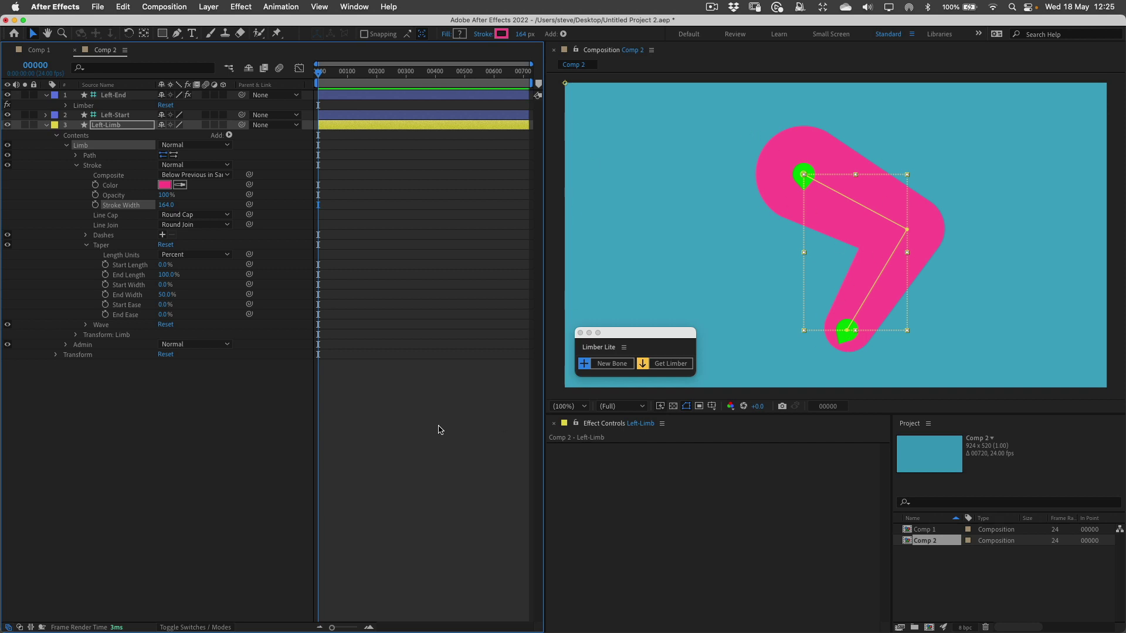
click(112, 95)
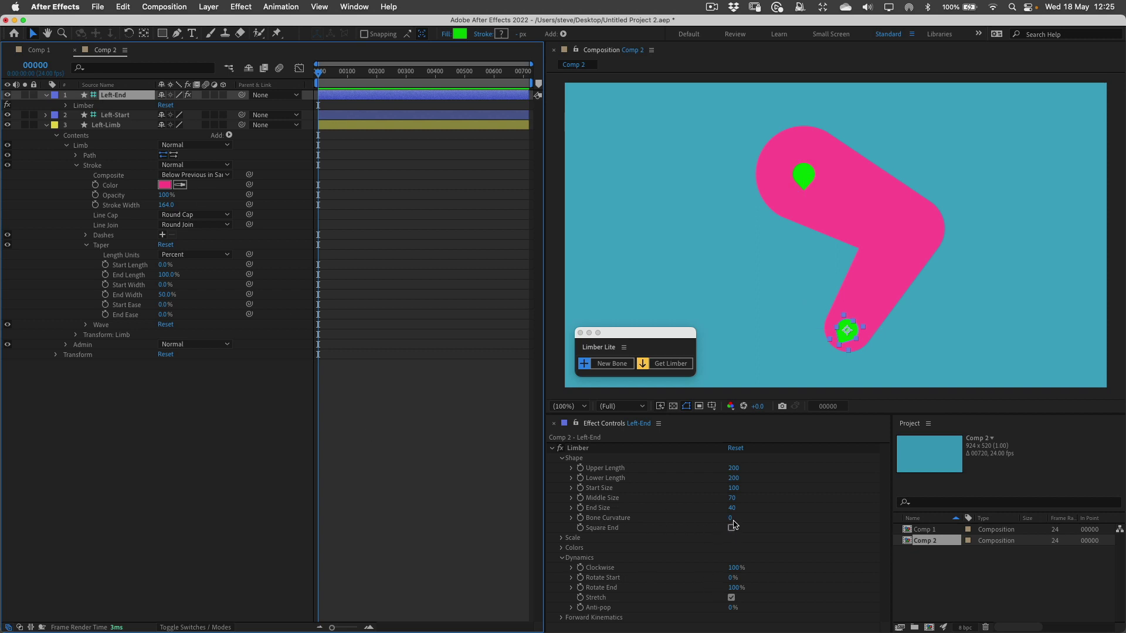
Nudge Left-End's Bone Curvature to 1, keeping the pink limb's sharp elbow.
mouse_move(730, 518)
mouse_down()
mouse_move(759, 516)
mouse_move(724, 517)
mouse_up()
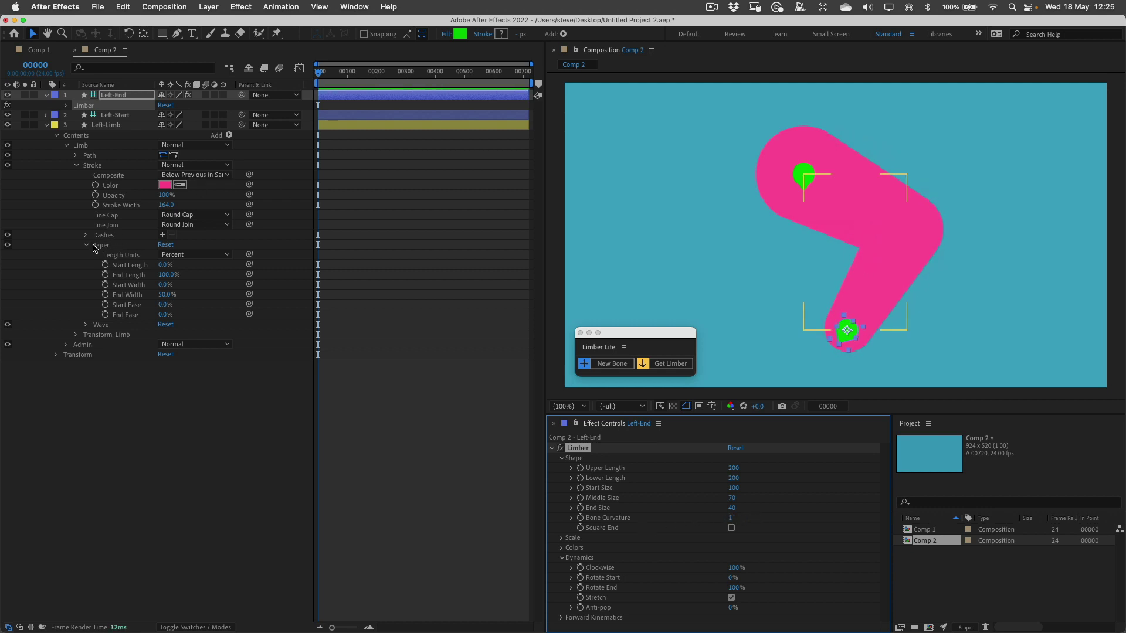
Reset the stroke's taper and give it a 46% Wave measured in Cycles.
click(164, 245)
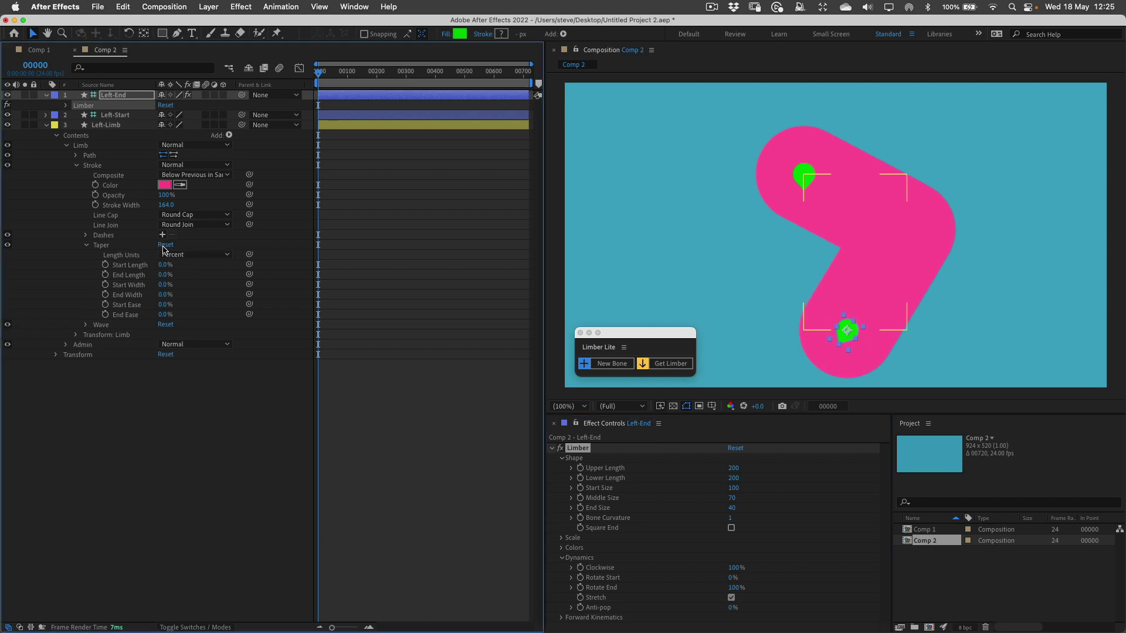
click(85, 245)
click(86, 255)
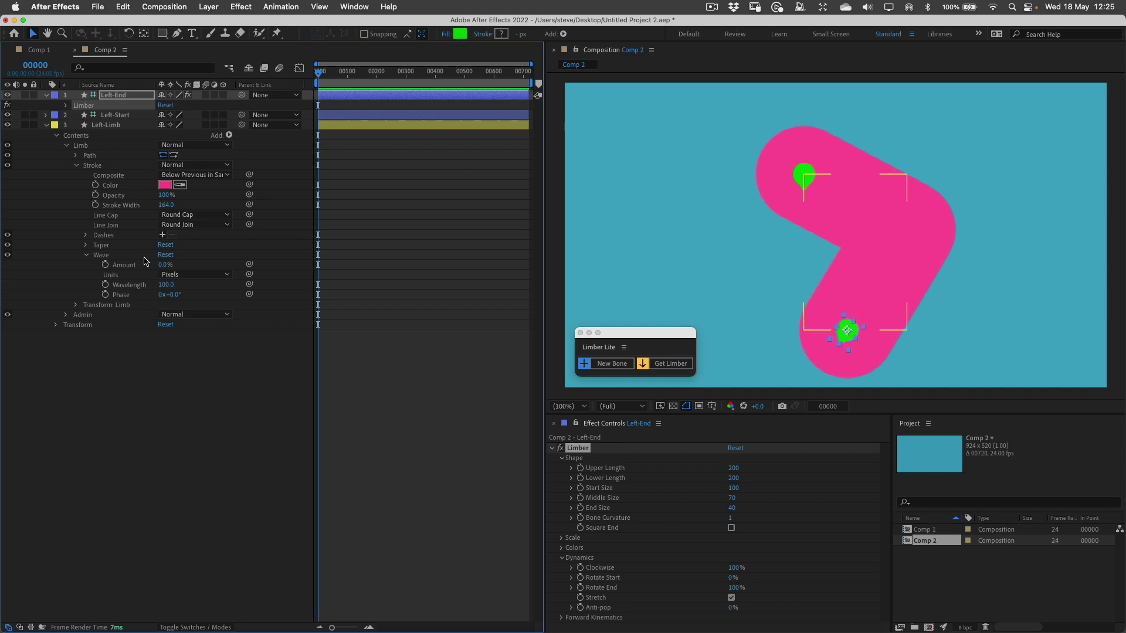
drag(165, 264, 189, 265)
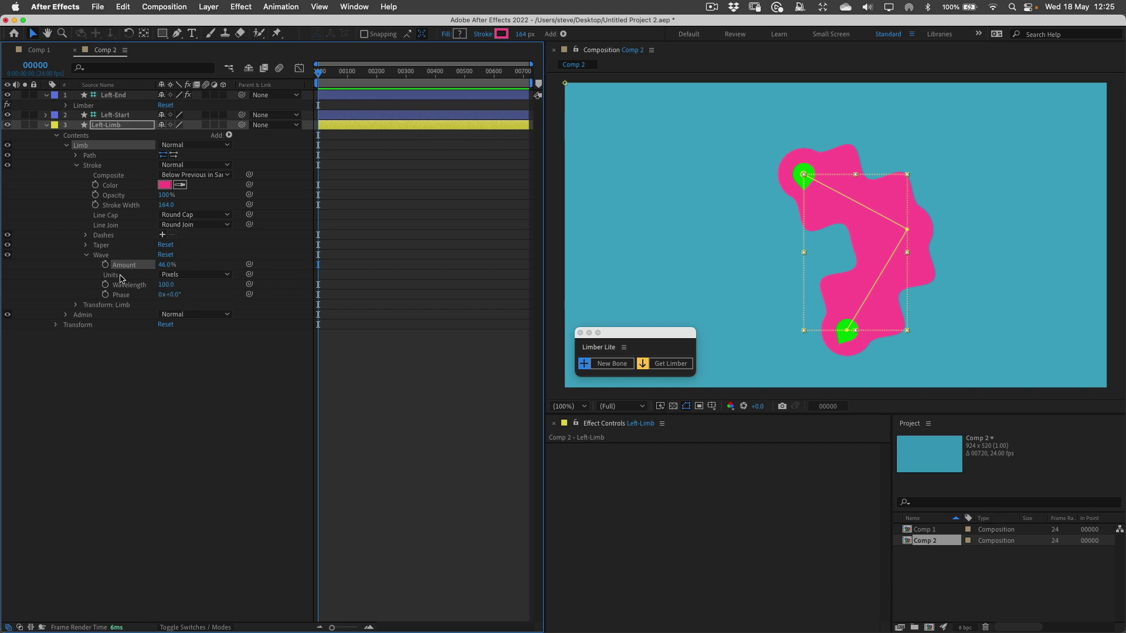
click(179, 276)
click(184, 299)
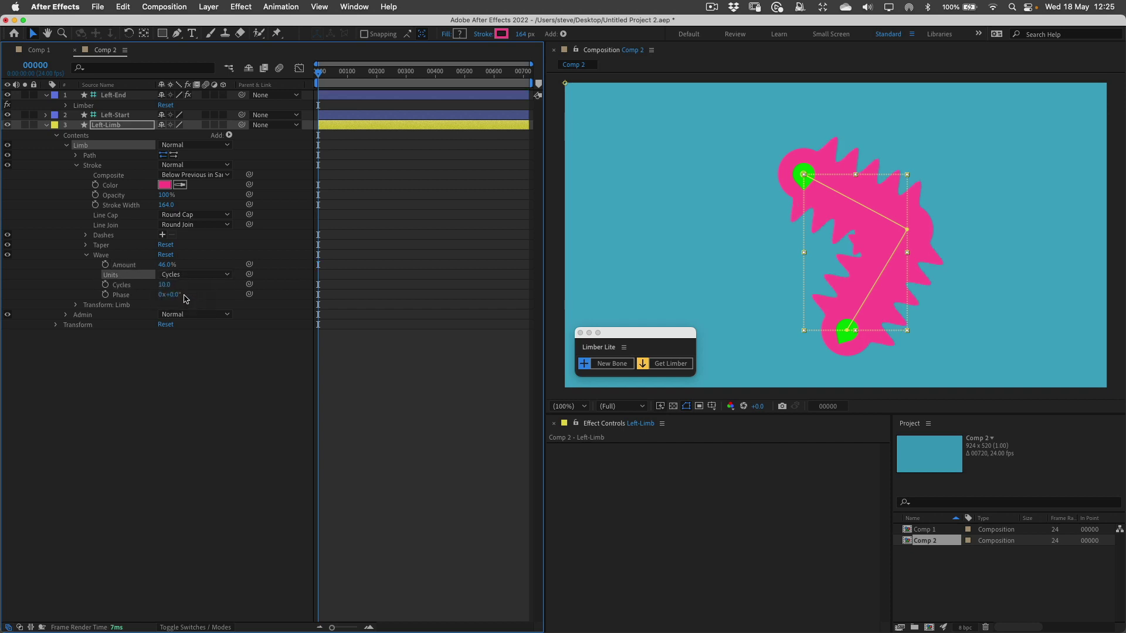
Set the wave to 1 cycle with 180° phase and thin the stroke to 72 px.
click(160, 285)
text(1)
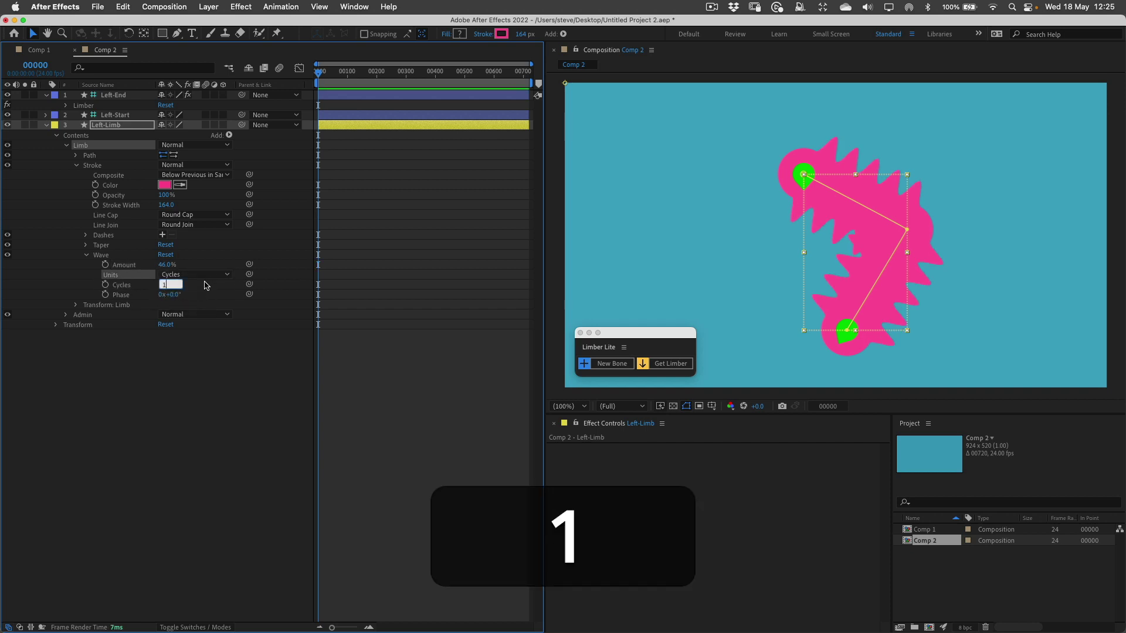
click(199, 293)
click(176, 294)
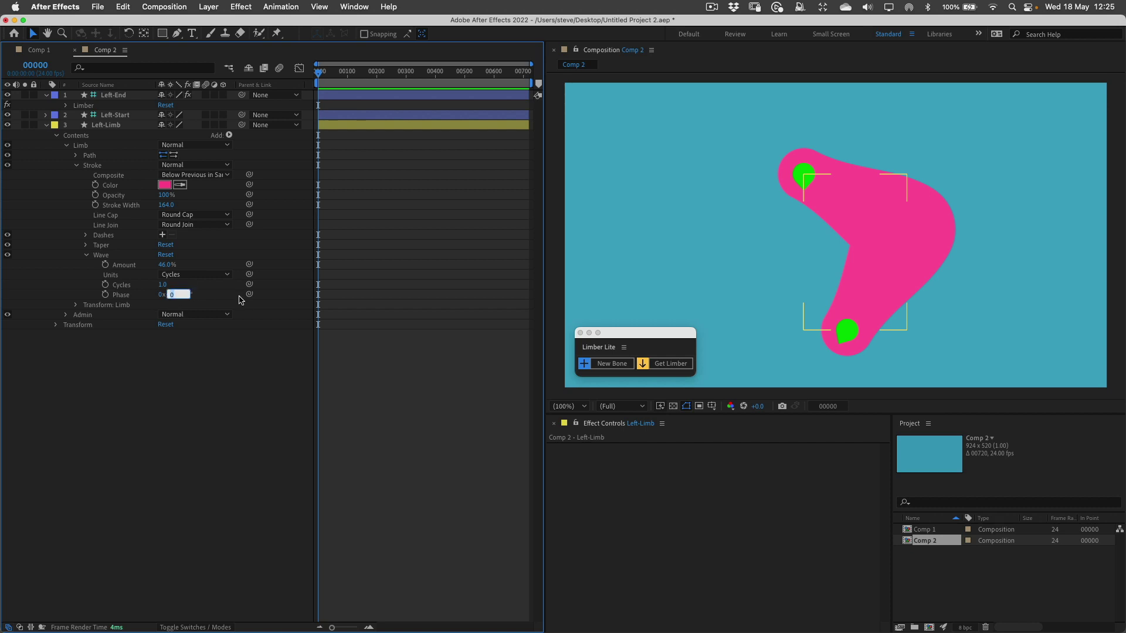
text(180)
key(Return)
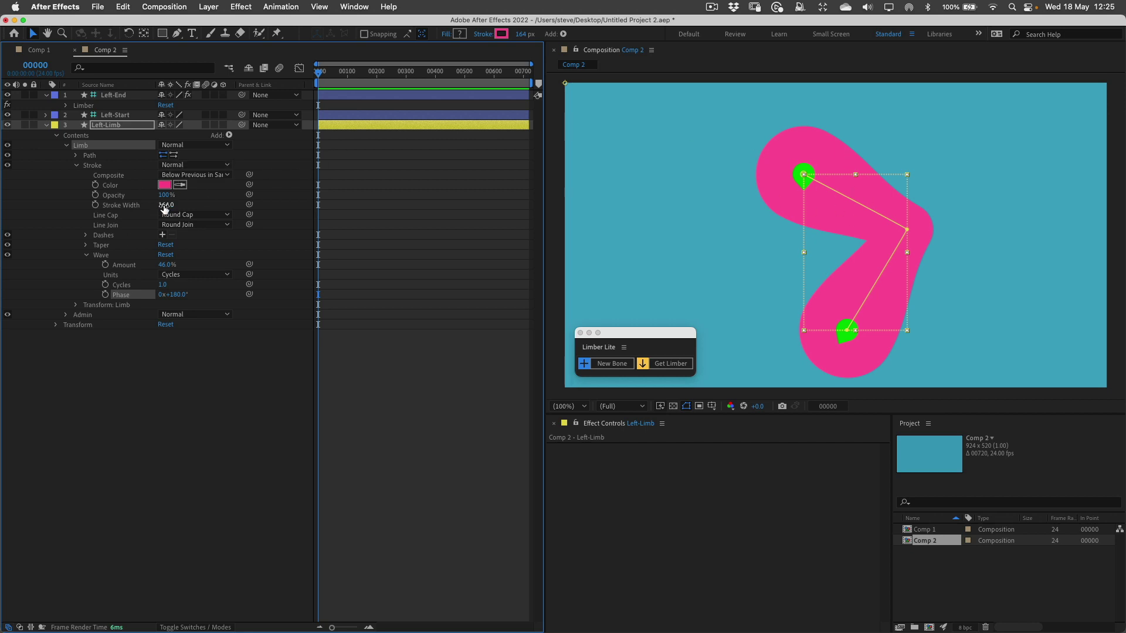
drag(166, 205, 116, 211)
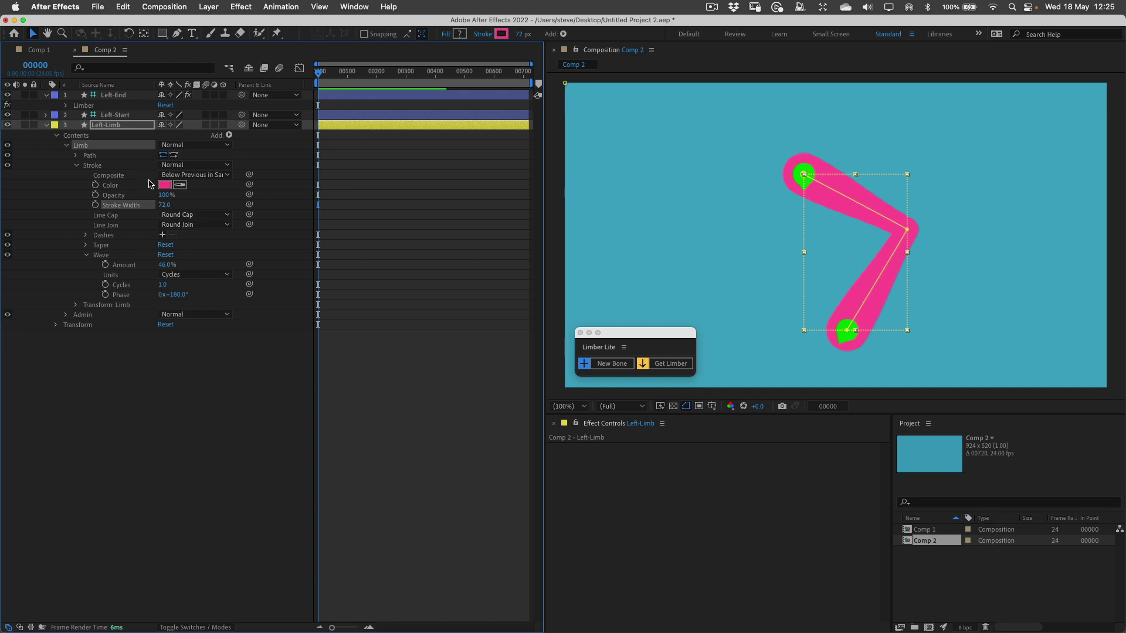
Set Left-End's Bone Curvature to 48, swing the end right, and reset the stroke's Wave to 0%.
click(113, 96)
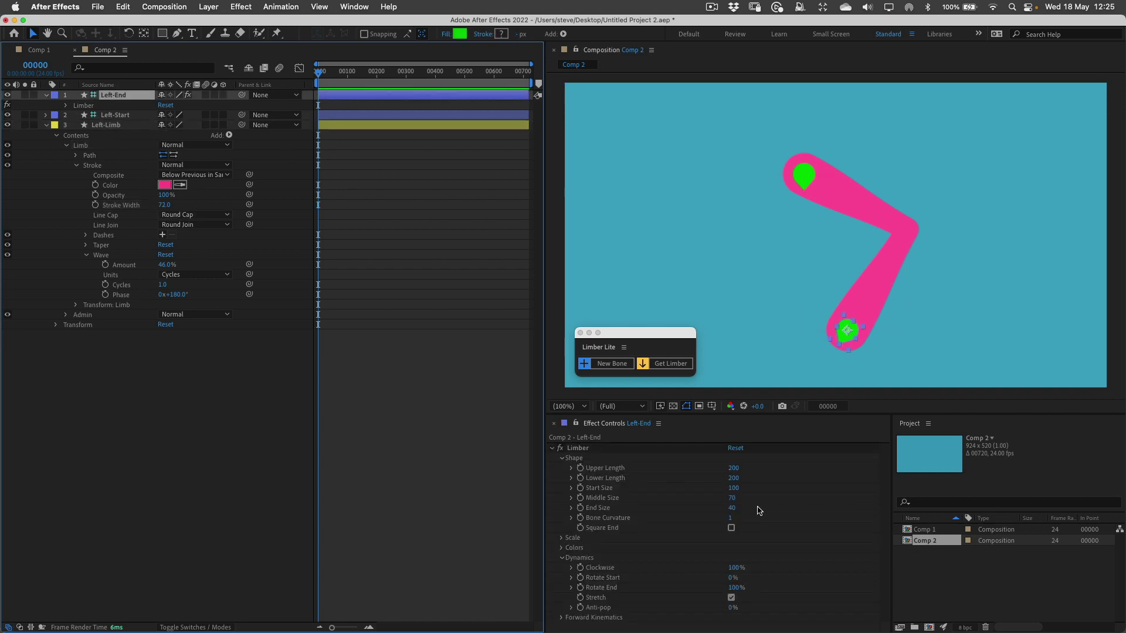
drag(731, 521, 762, 523)
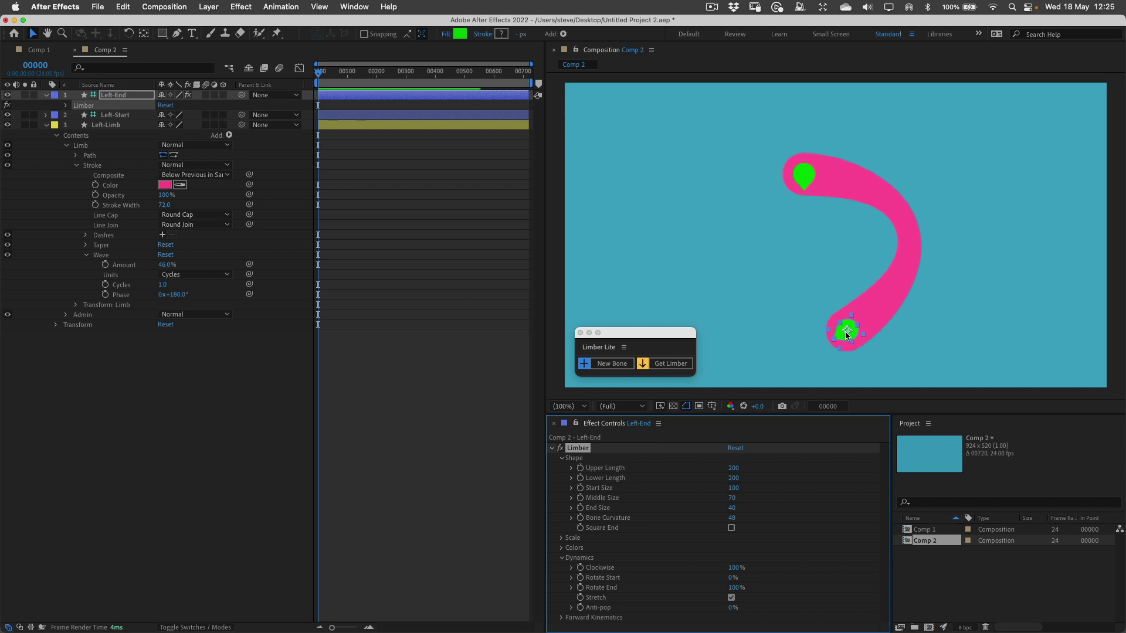
drag(847, 329, 898, 264)
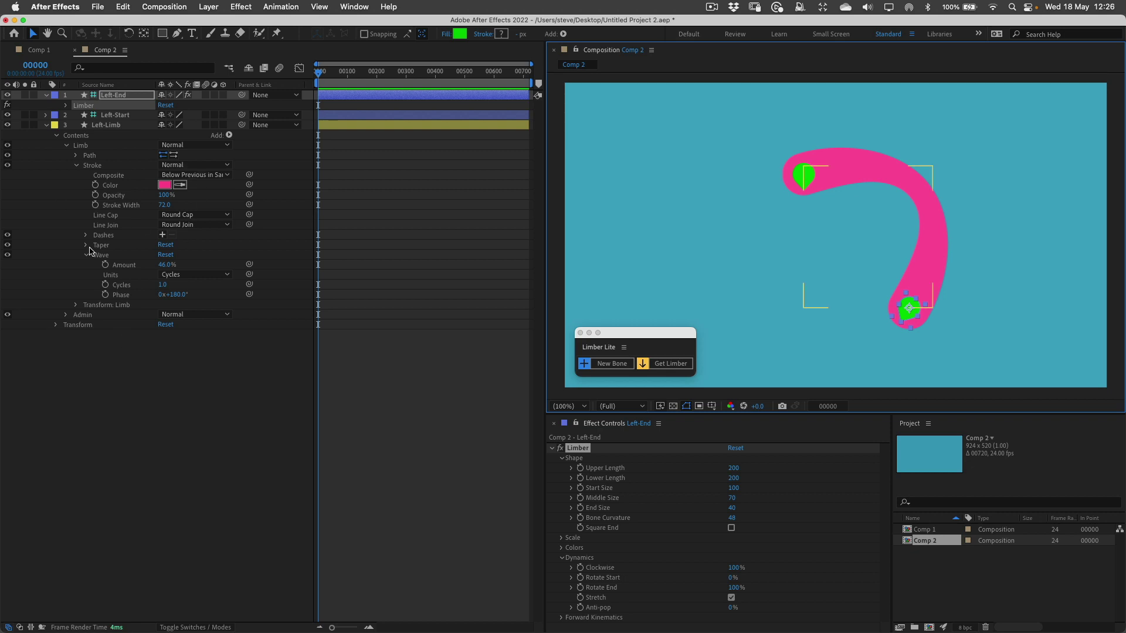
click(165, 255)
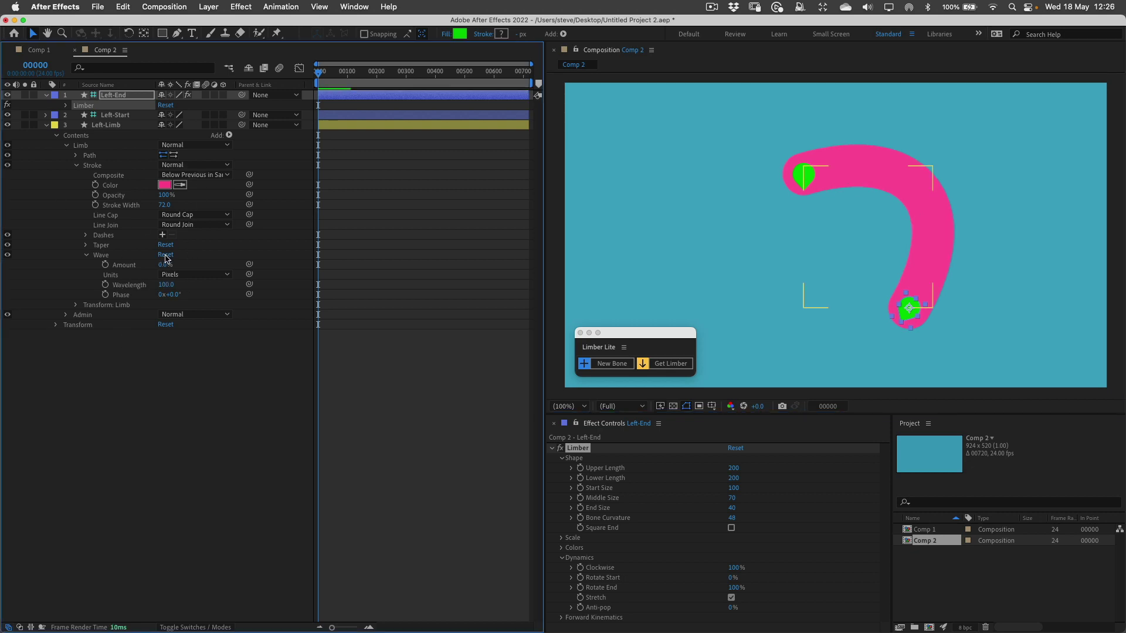
click(87, 255)
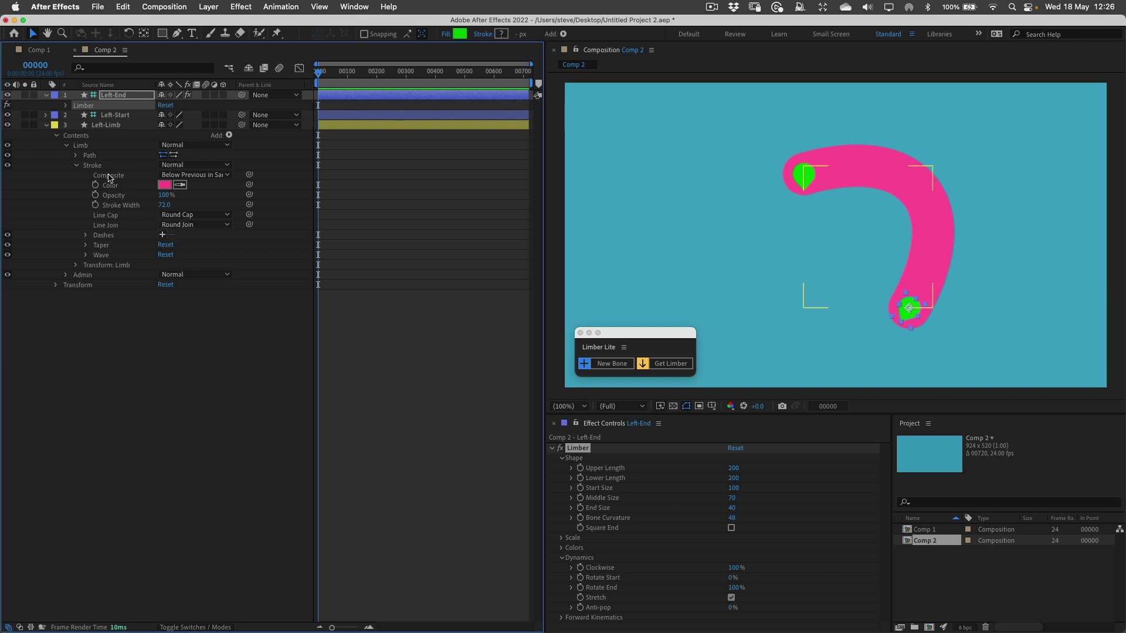
Duplicate the pink limb's stroke and color the new Stroke 2 black.
click(91, 167)
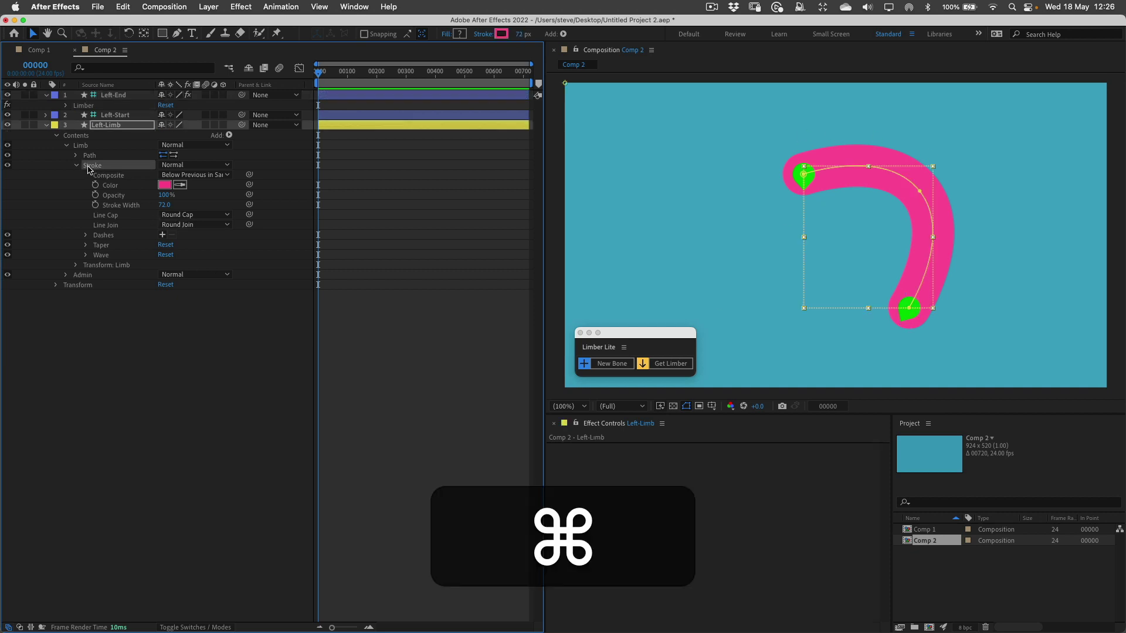
key(super+d)
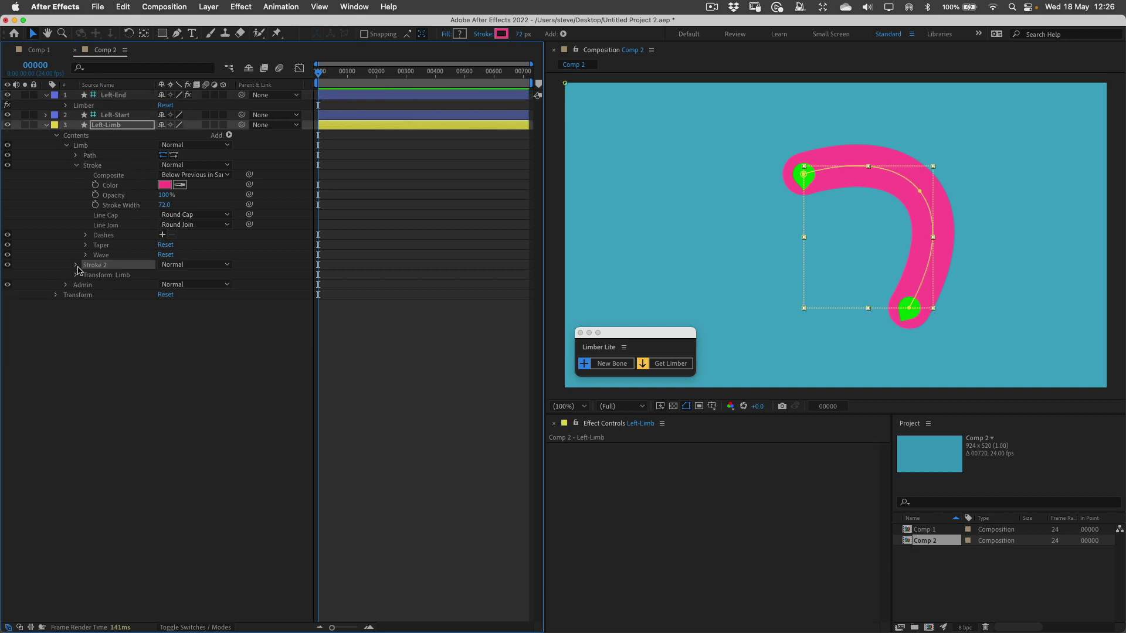
click(75, 265)
click(167, 286)
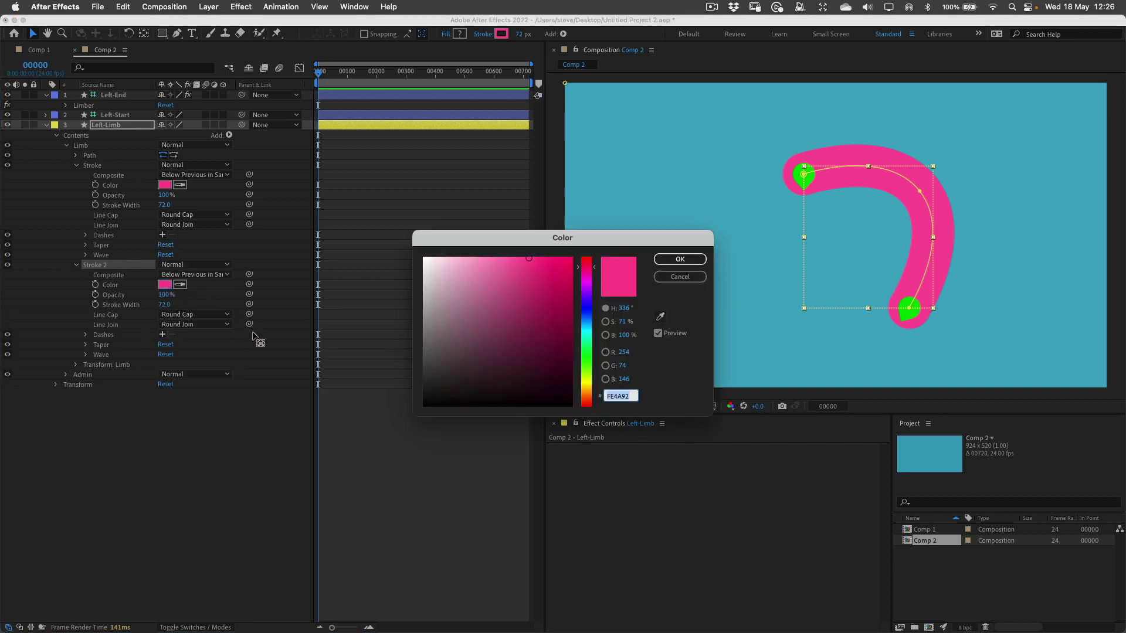
drag(452, 370, 423, 406)
click(678, 261)
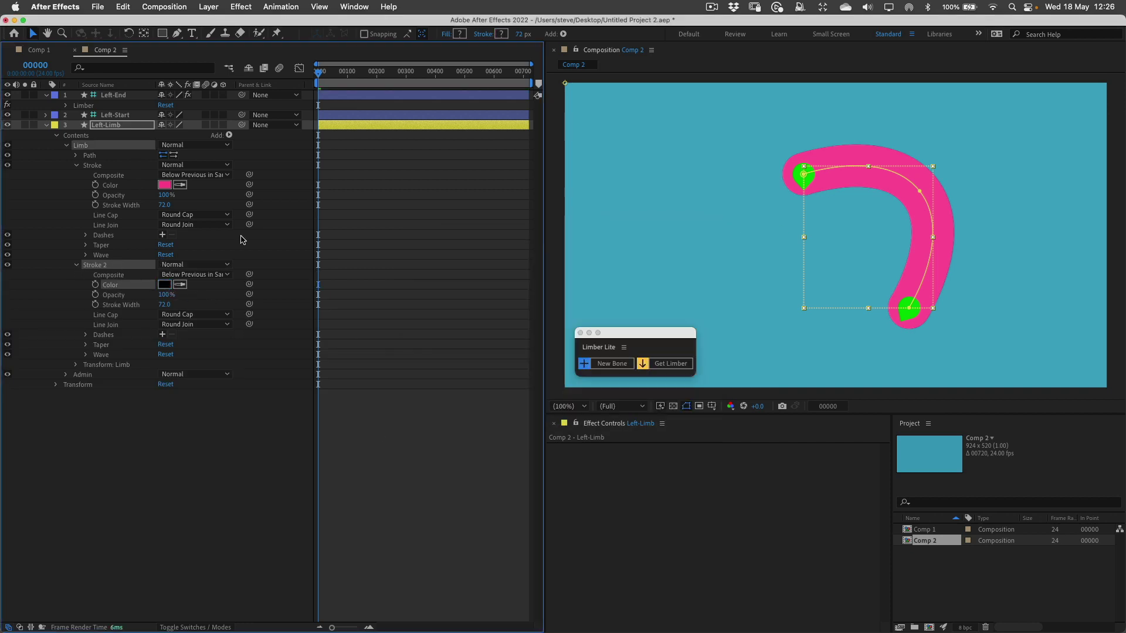
Widen the black stroke to 90 and pull the Left-End controller up-left into a tighter hook.
drag(164, 305, 632, 298)
click(120, 96)
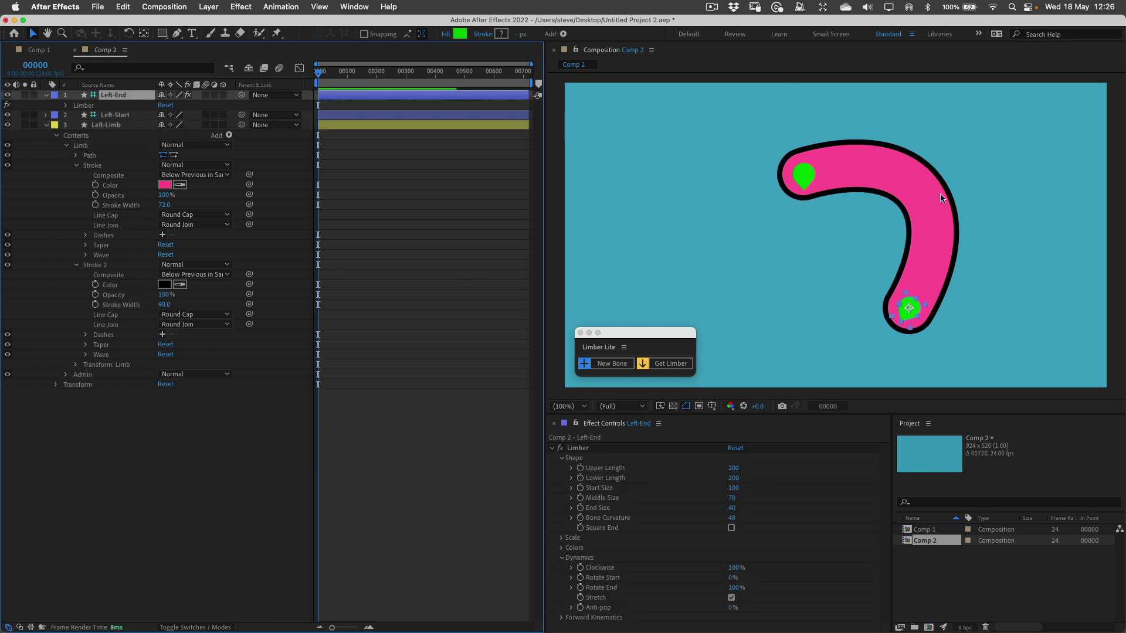
drag(912, 316, 868, 291)
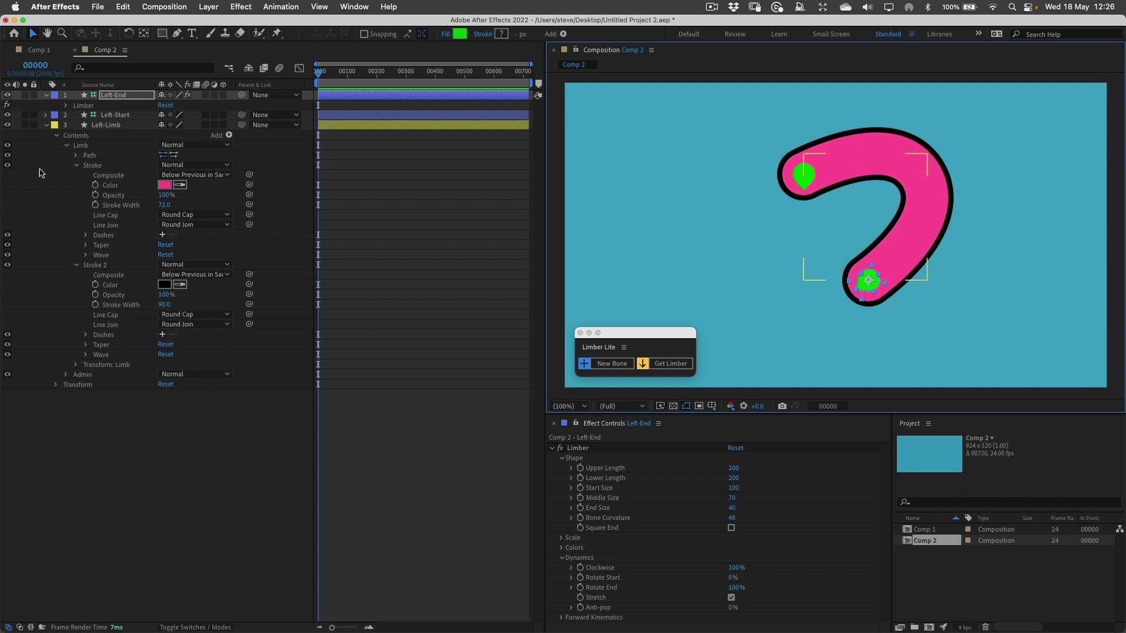
Duplicate the Limb shape group as Limb 2 and expand its contents.
click(78, 146)
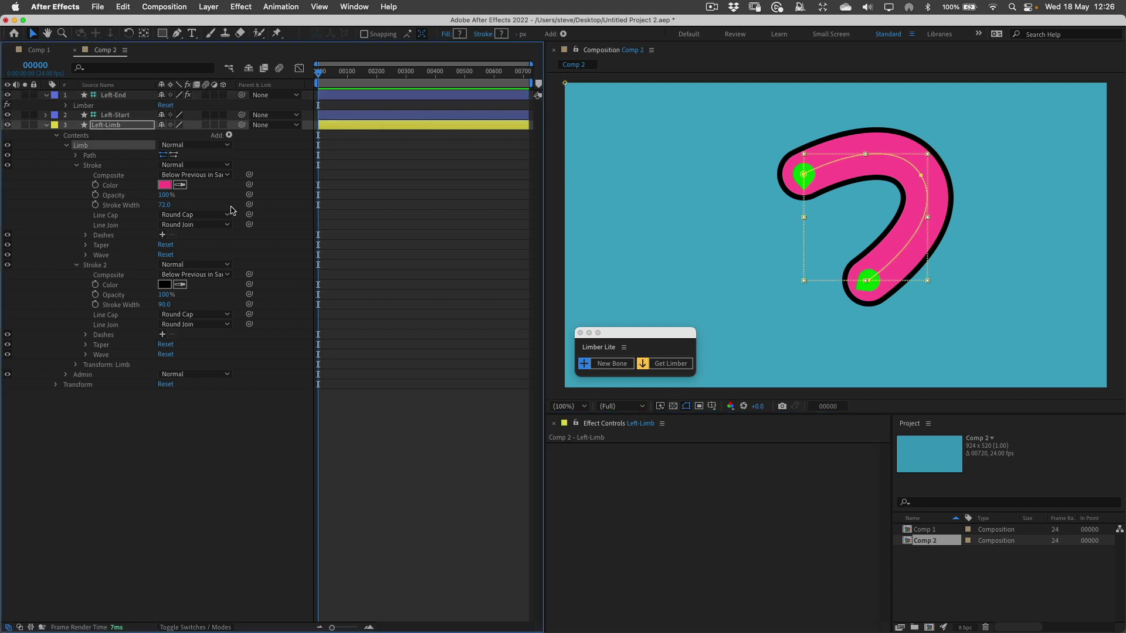
key(super+d)
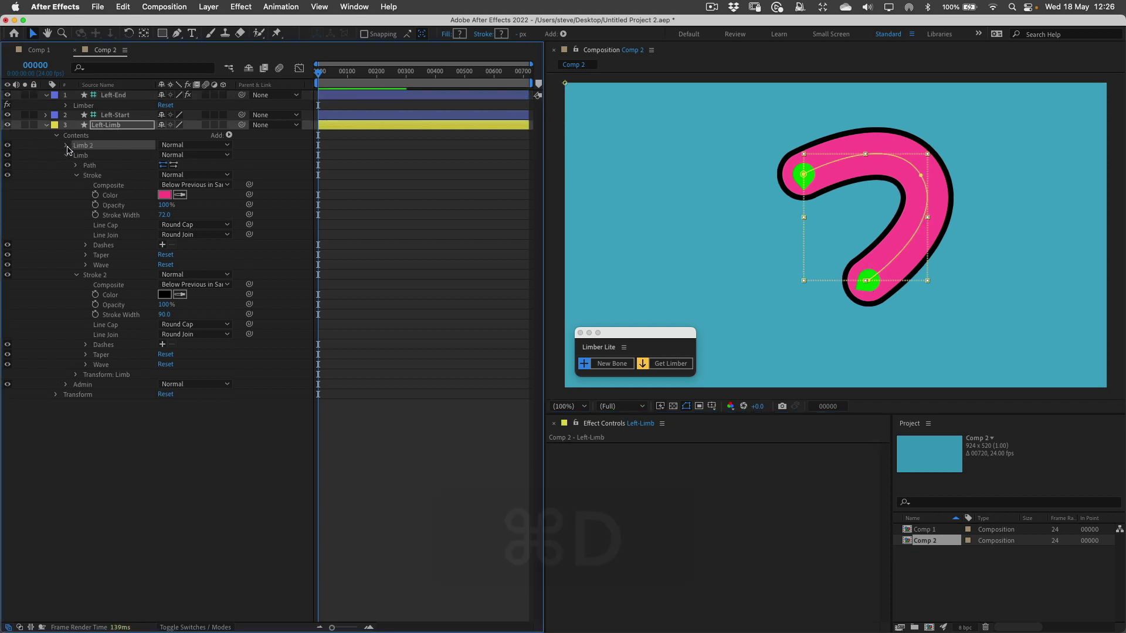
click(66, 146)
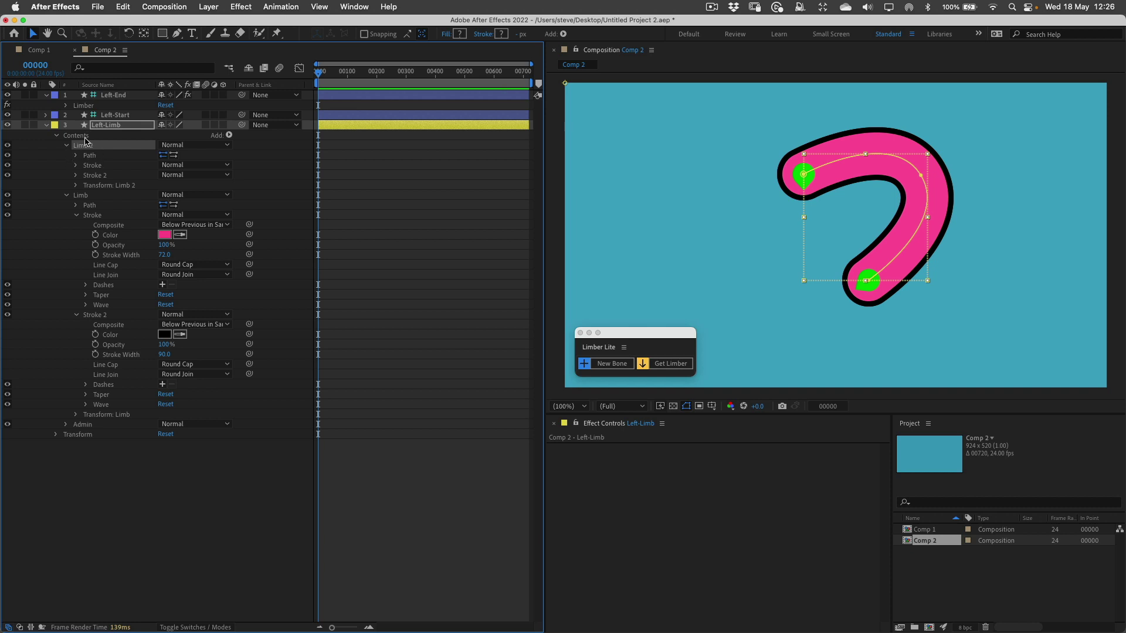
Color Limb 2's main stroke yellow FEE74A.
click(76, 165)
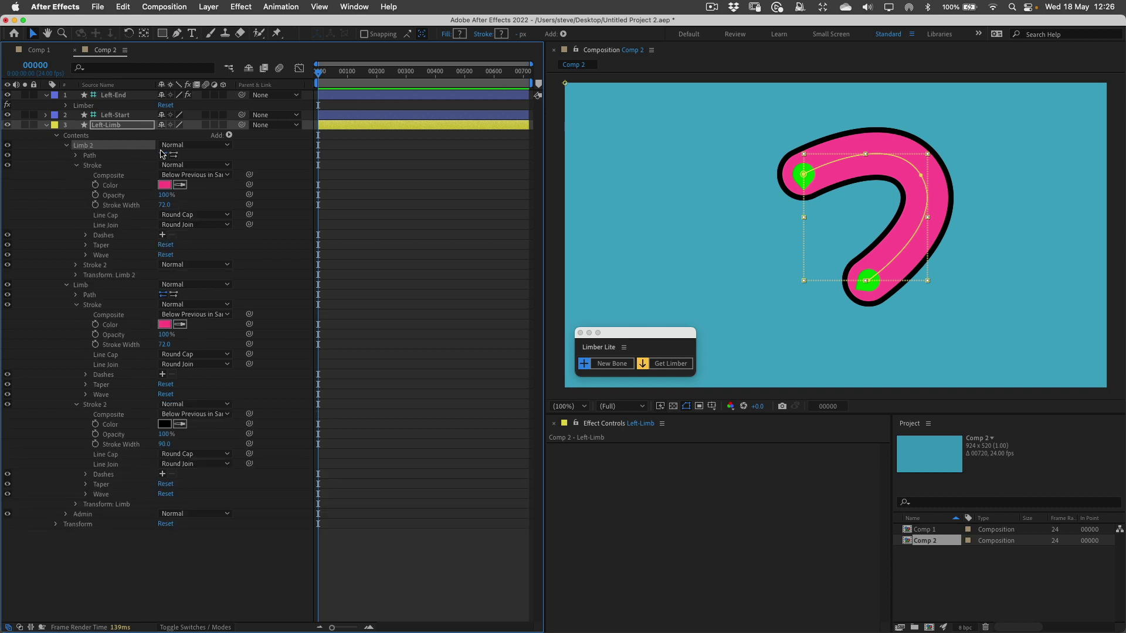
click(165, 185)
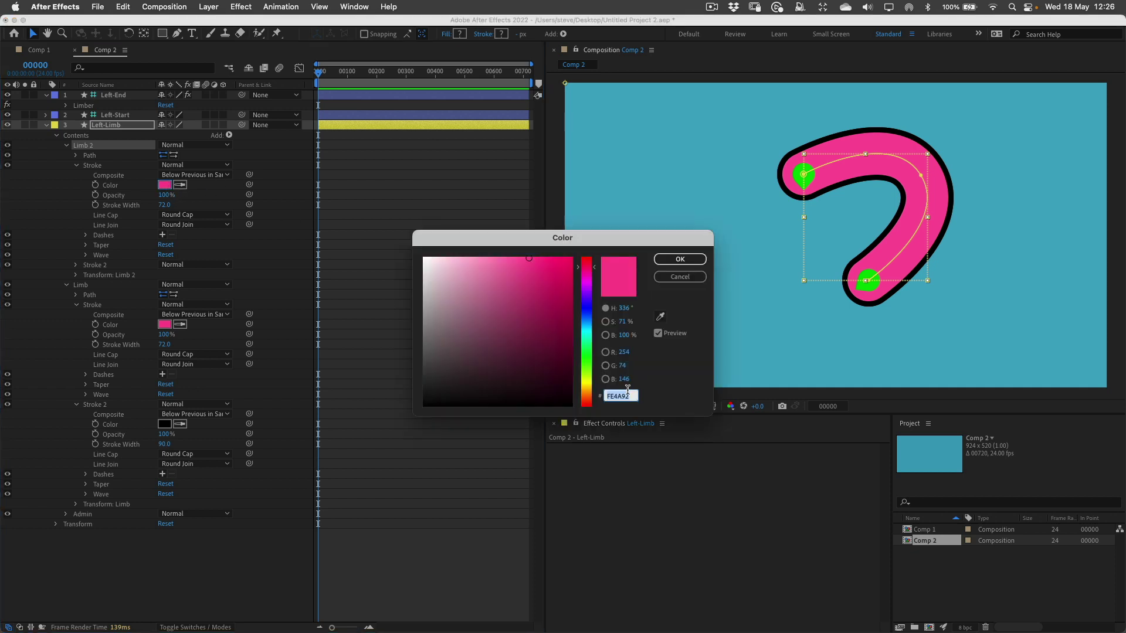
click(588, 363)
drag(587, 363, 590, 387)
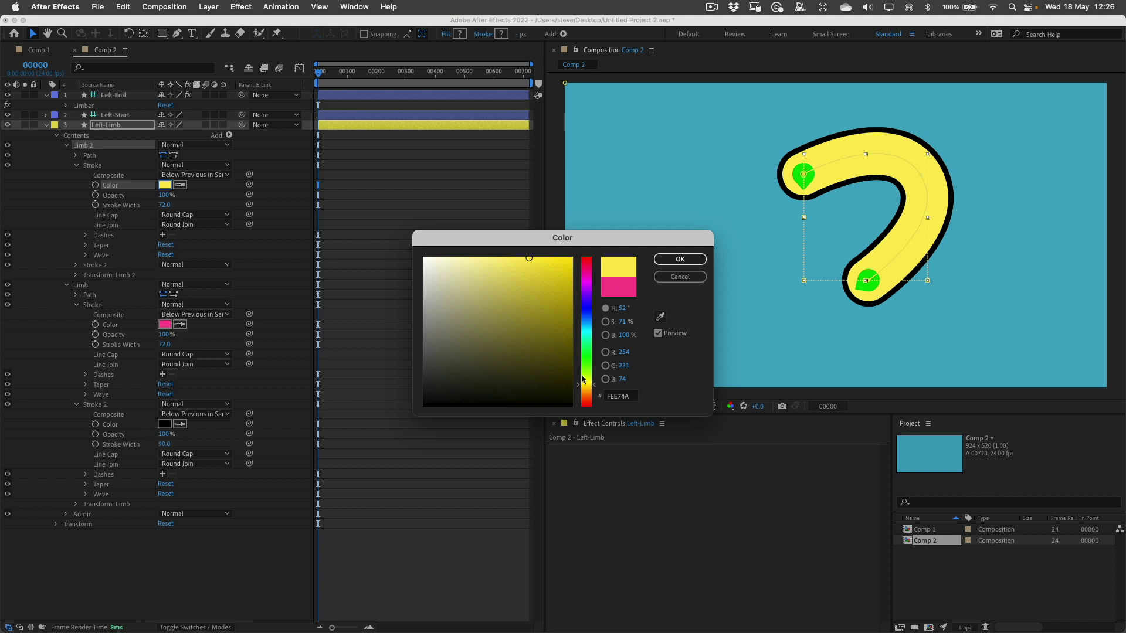
click(680, 259)
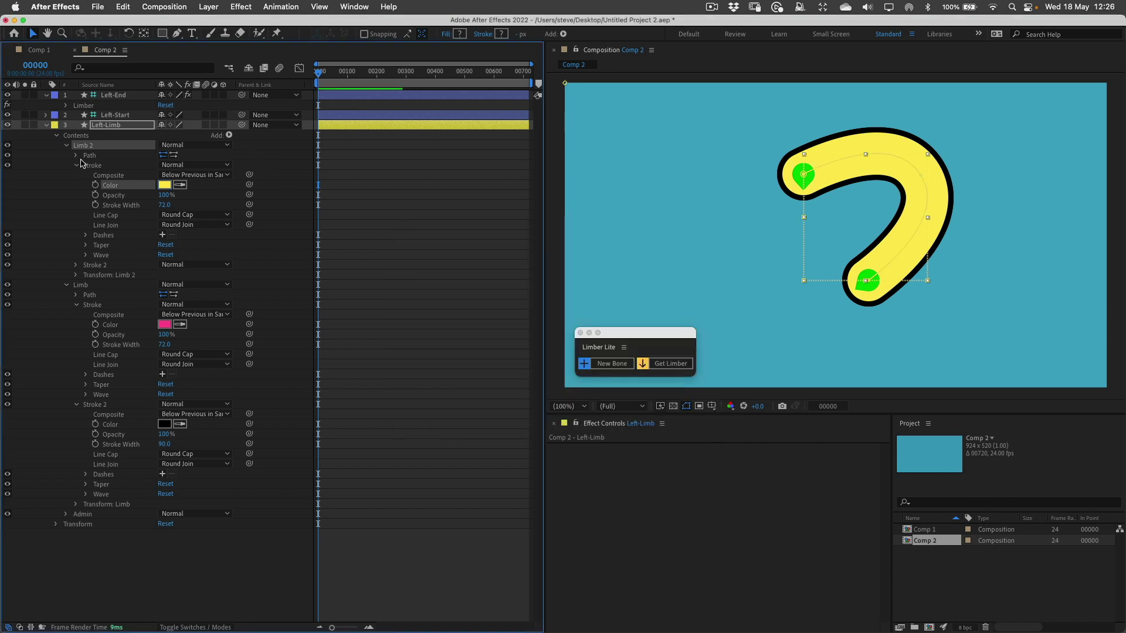
click(89, 156)
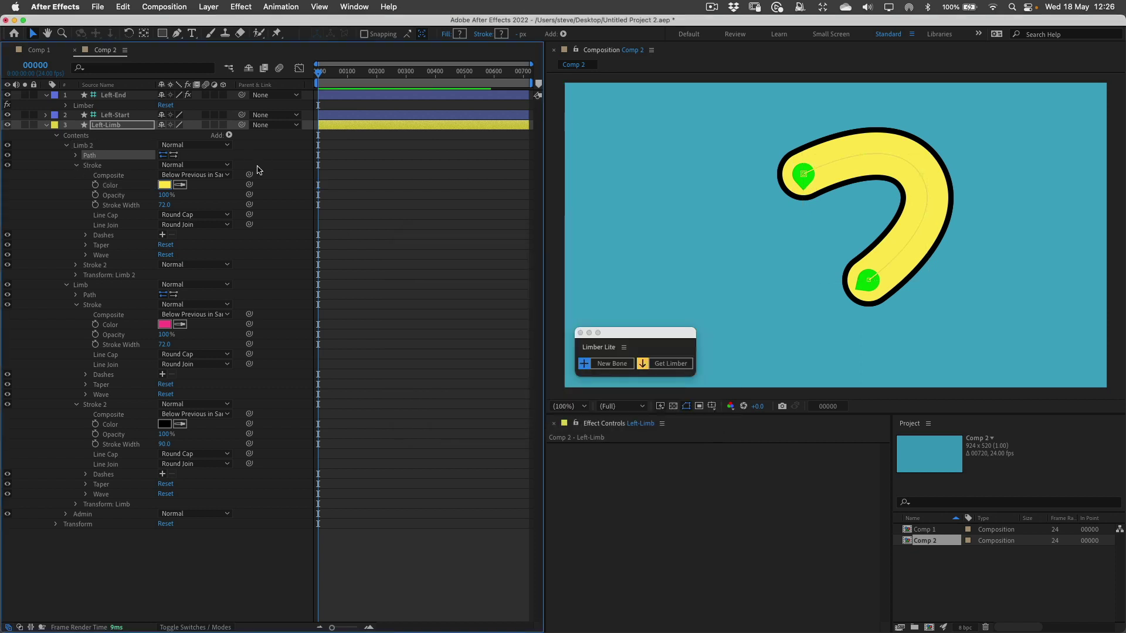
Add Trim Paths to Limb 2 and set its End to 69%.
click(229, 135)
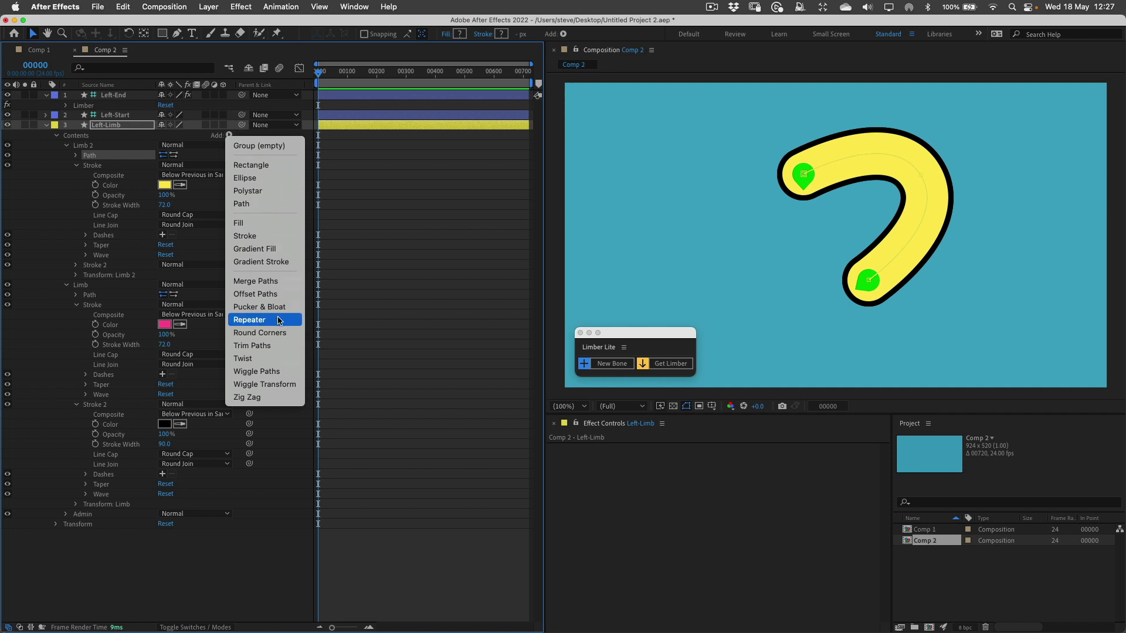
click(253, 345)
click(77, 166)
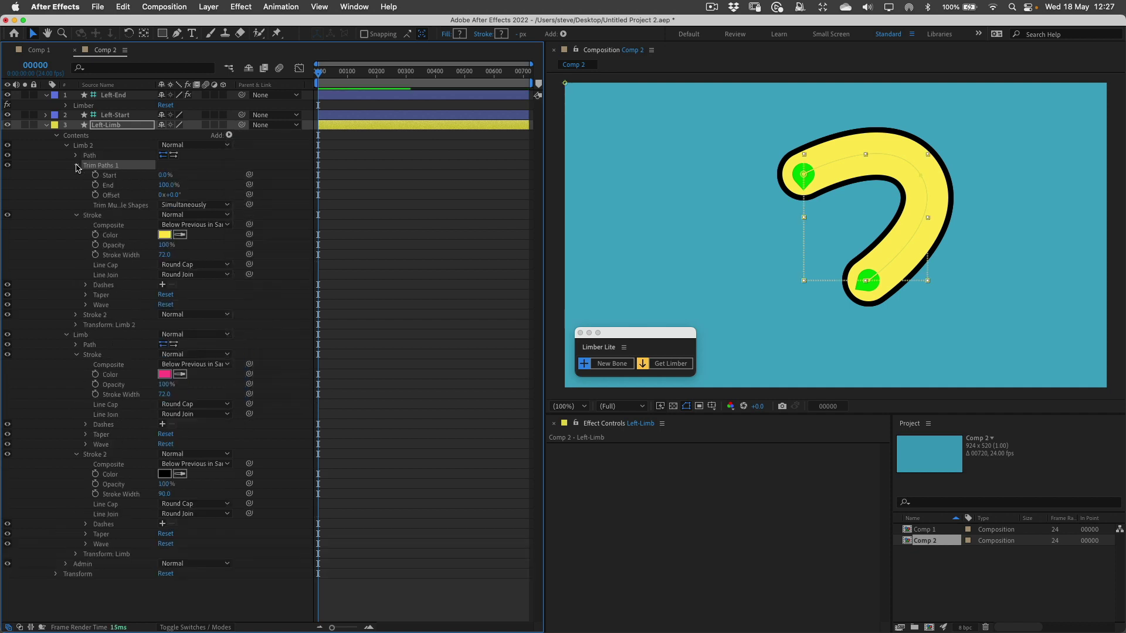
drag(167, 187, 154, 188)
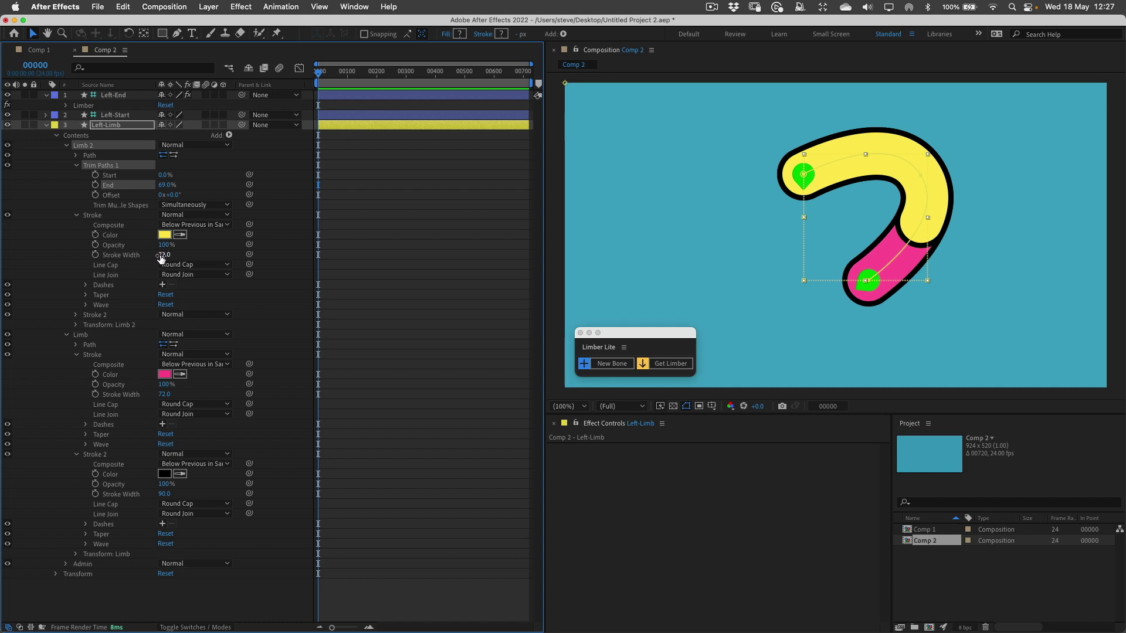
Set Limb 2's yellow stroke width to 120.
drag(163, 255, 188, 255)
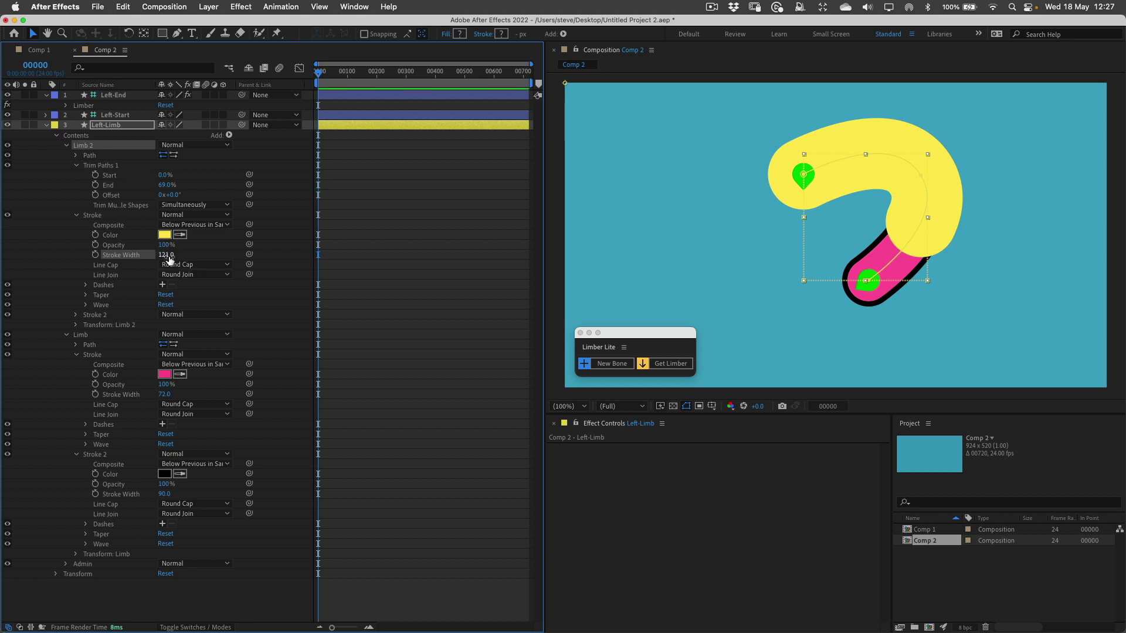
click(166, 255)
text(120)
key(Return)
Widen Limb 2's black outline stroke to about 140.
click(76, 315)
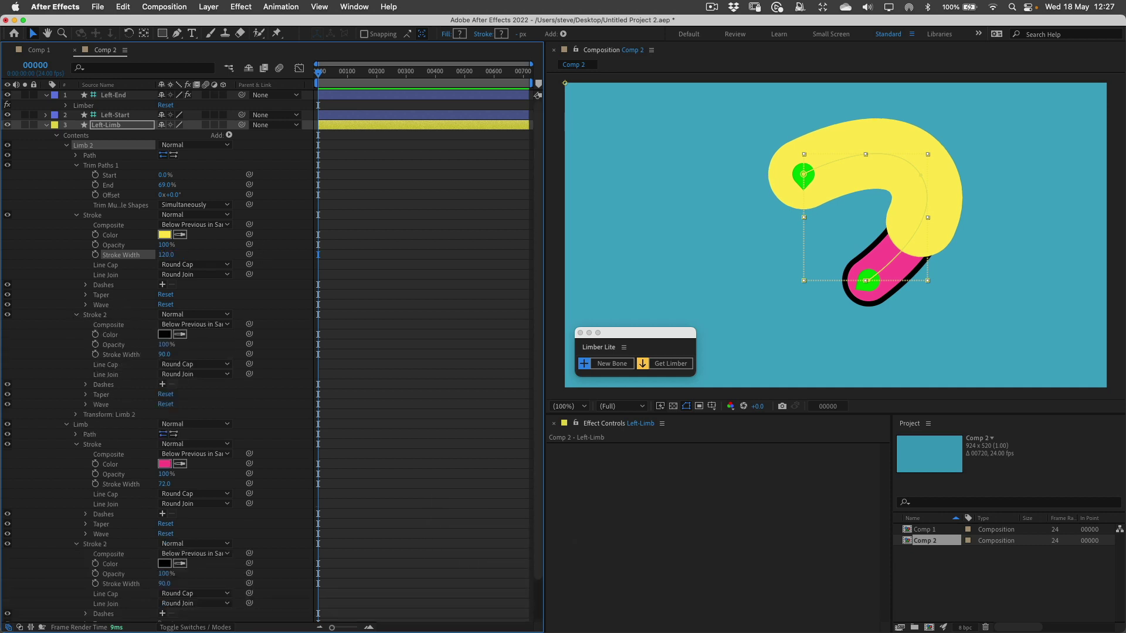
click(165, 355)
text(130)
key(Return)
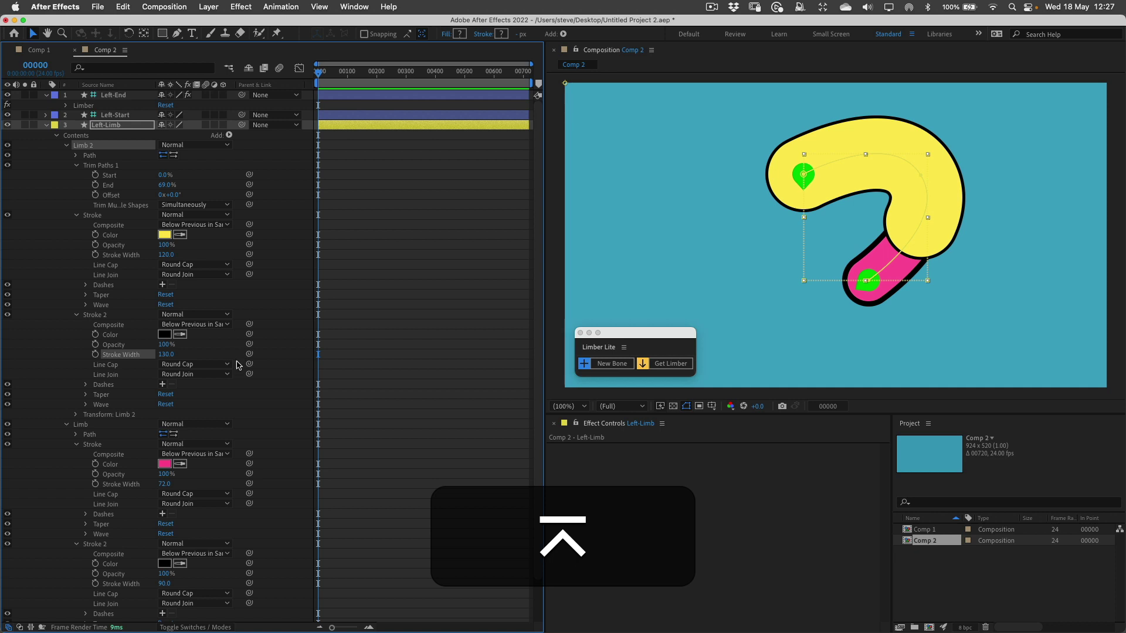
mouse_move(165, 354)
mouse_down()
mouse_move(182, 355)
mouse_move(170, 354)
mouse_up()
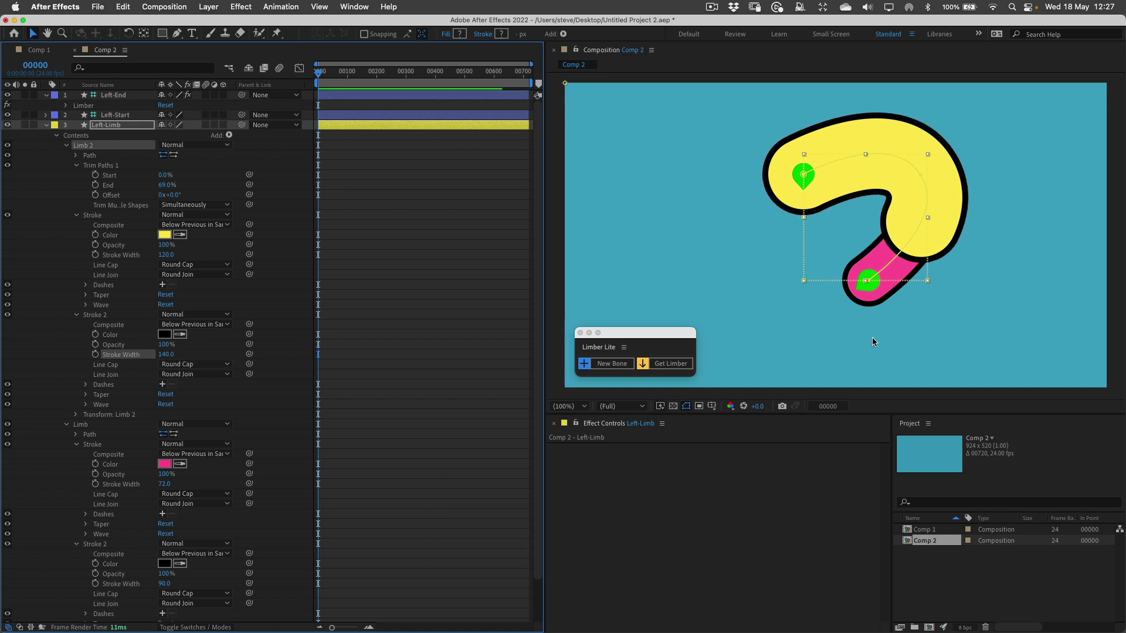
Drag the Left-End controller up and right so the pink section hangs nearly straight.
click(868, 281)
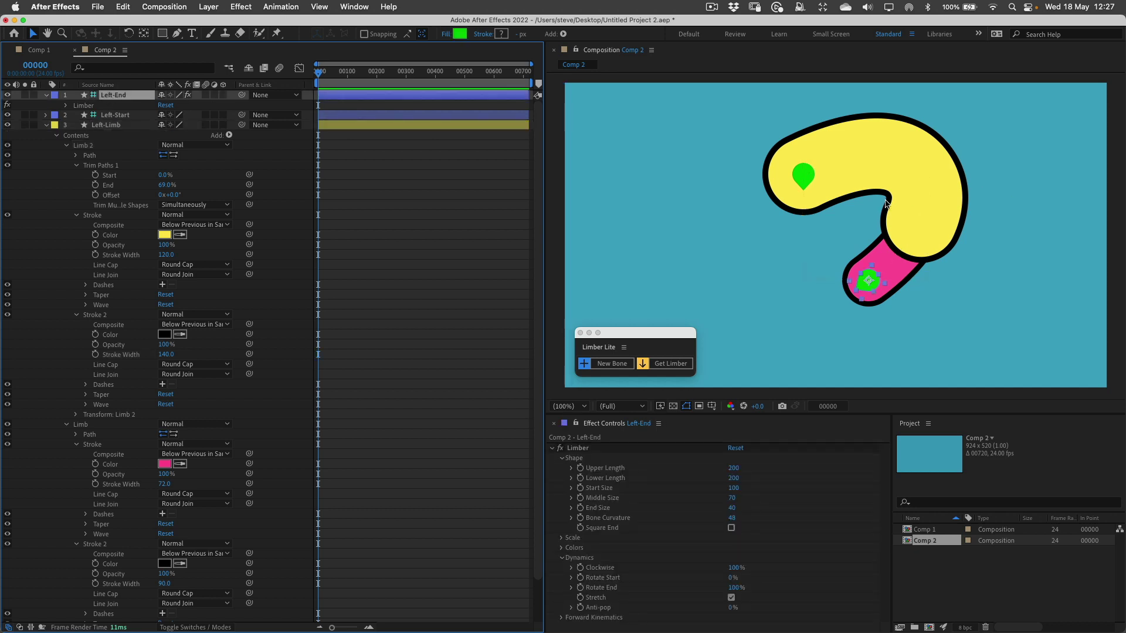
drag(934, 234, 924, 291)
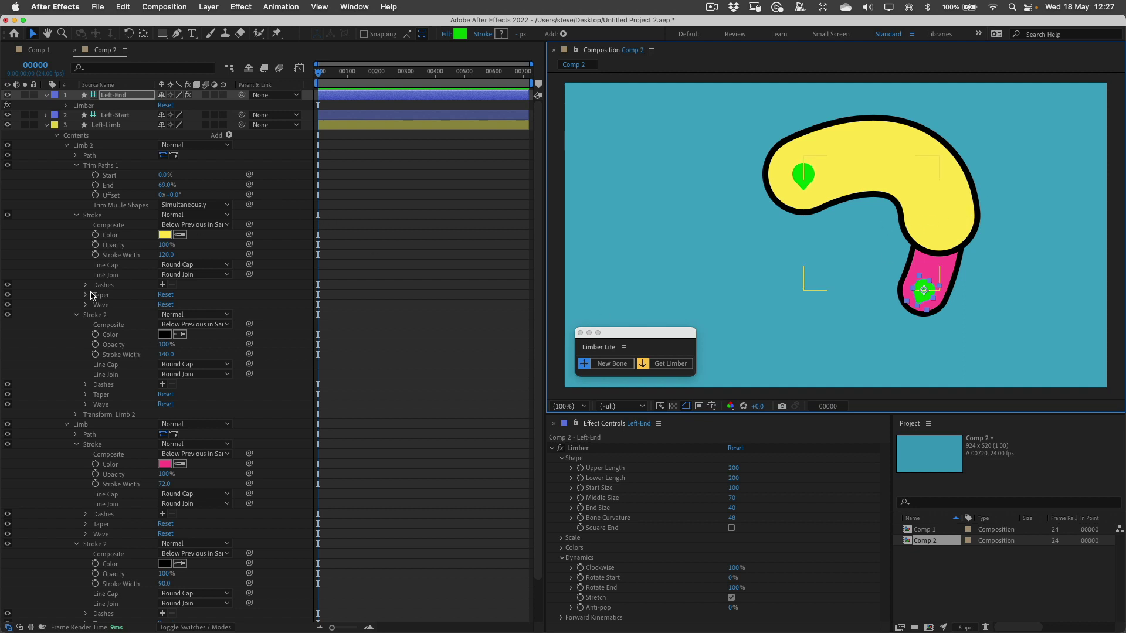
Hide the black Stroke 2 outlines on both Limb 2 and Limb.
click(91, 315)
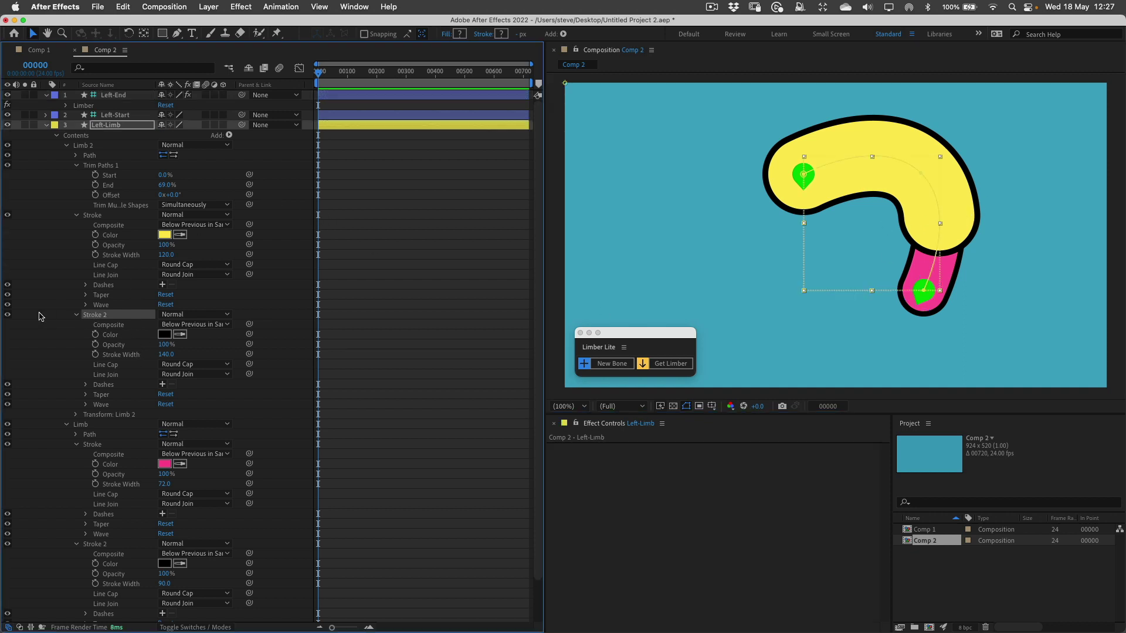
click(8, 315)
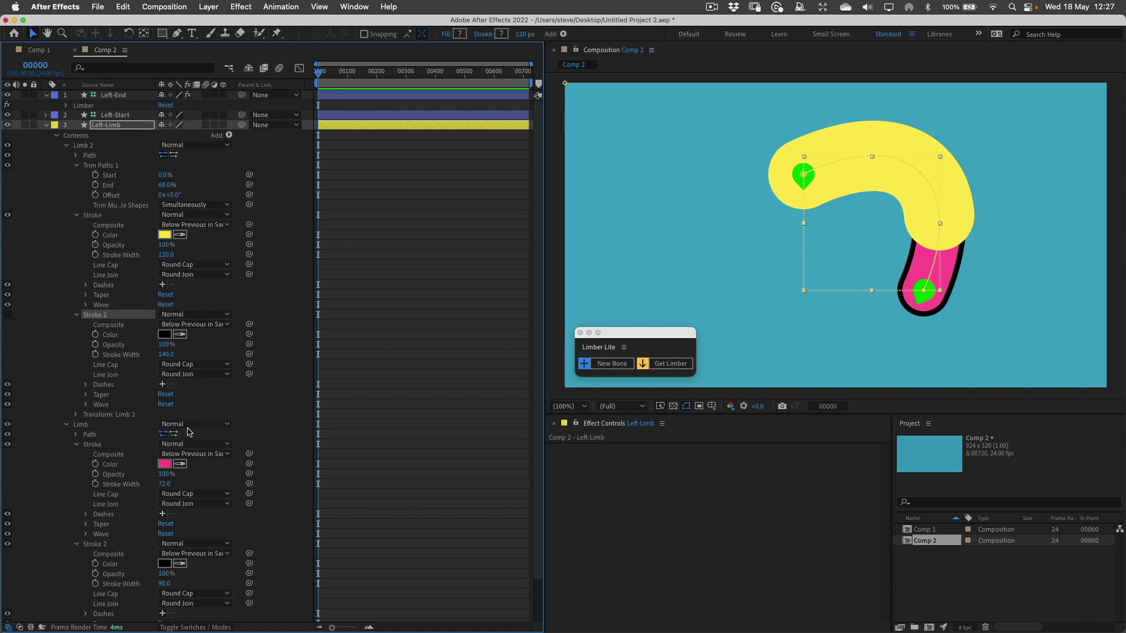
click(8, 546)
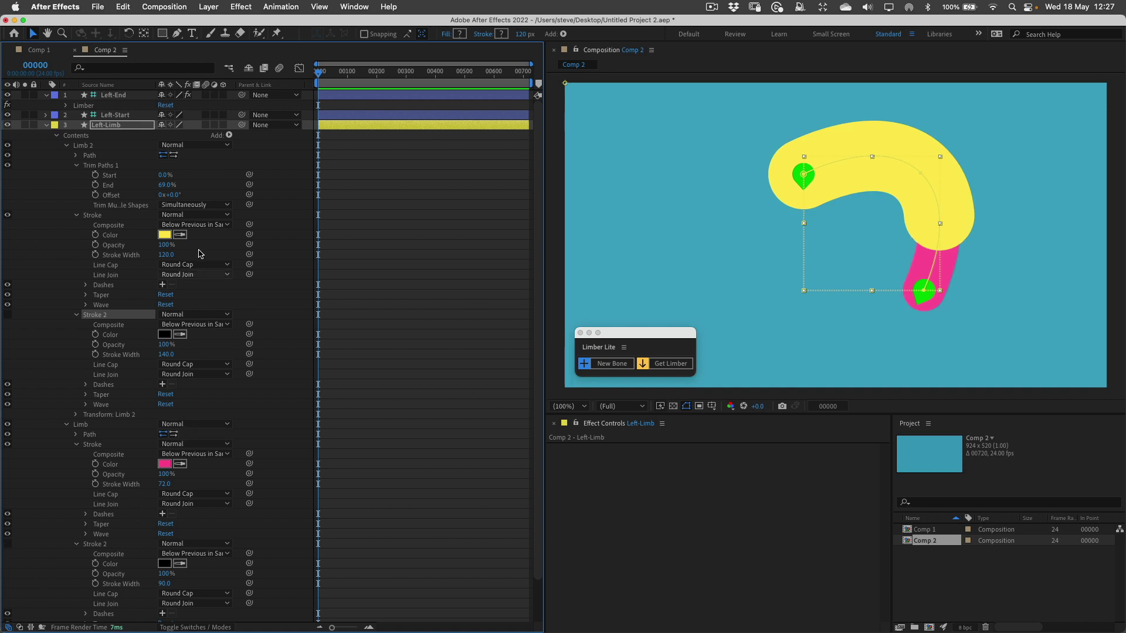
Set Limb 2's yellow stroke Line Cap to Butt Cap.
click(91, 215)
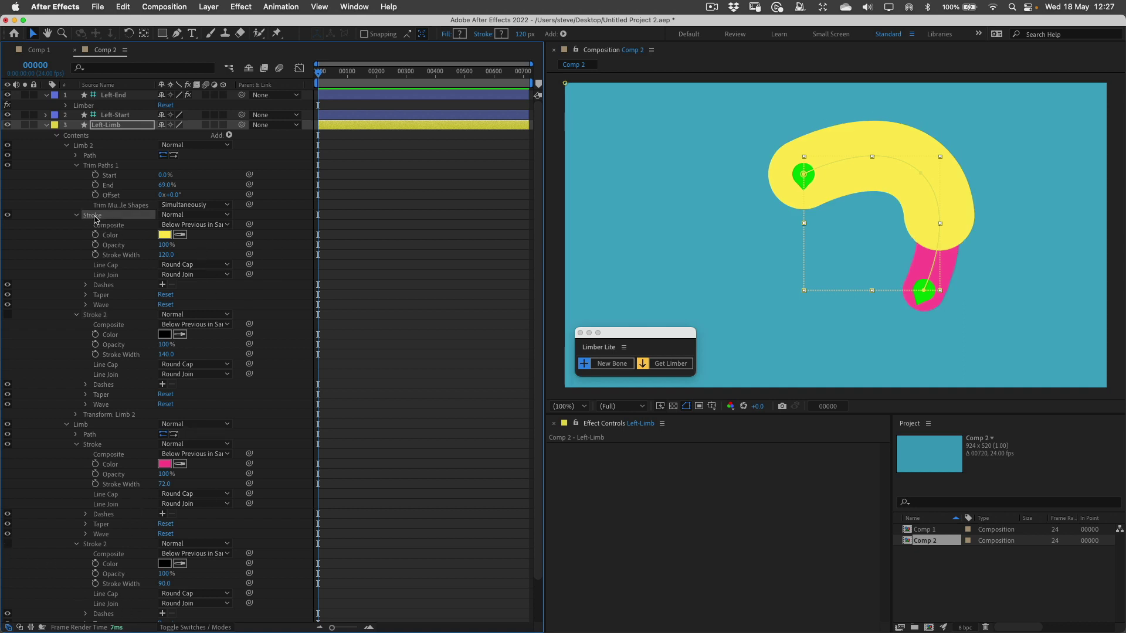
click(194, 265)
click(198, 276)
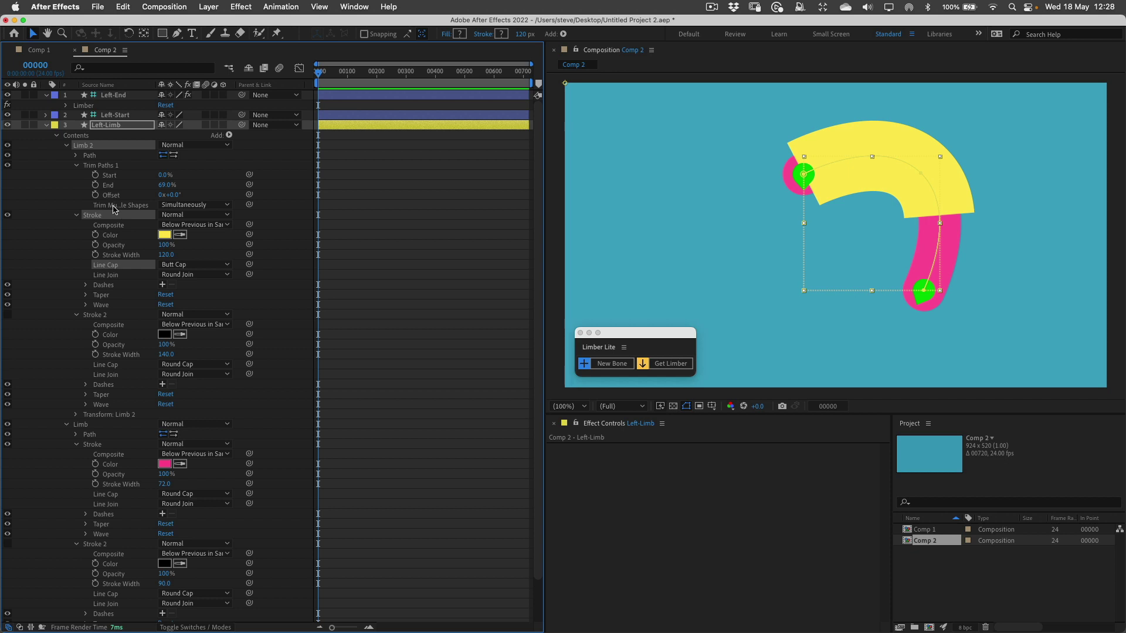
click(79, 146)
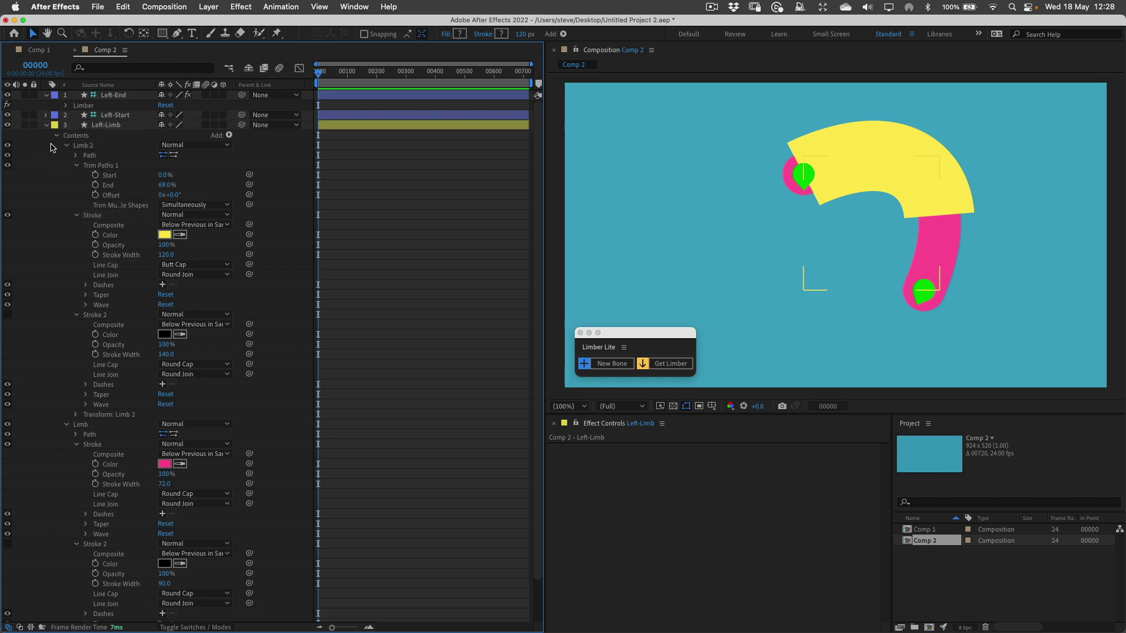
click(83, 148)
Duplicate Limb 2 as Limb 3 and set its Trim Paths End to 1%.
key(super+d)
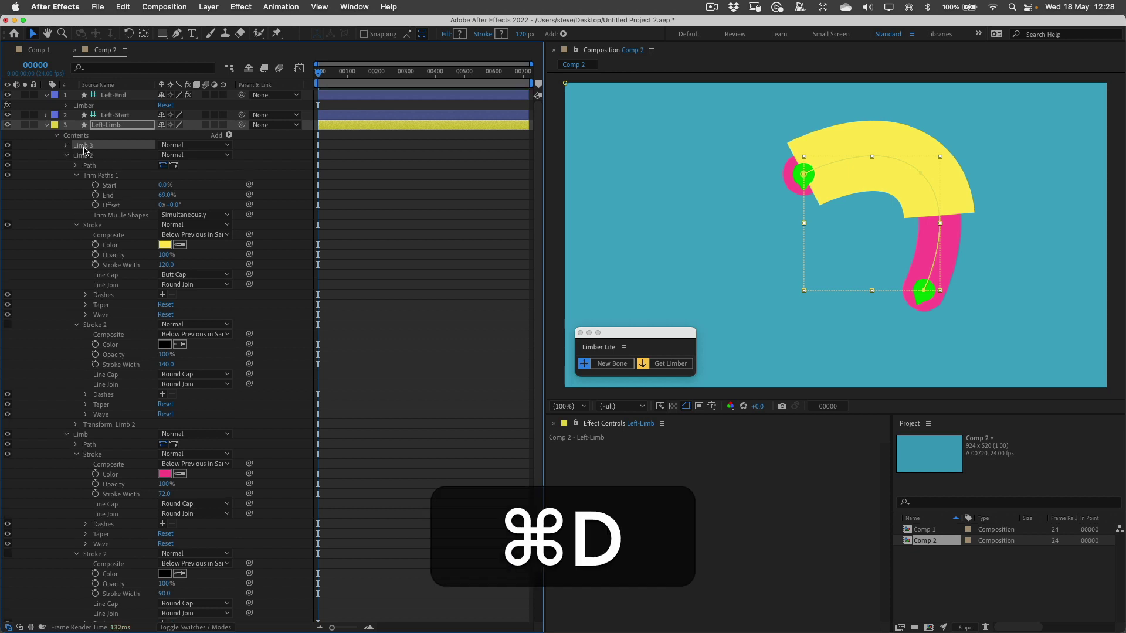
click(66, 145)
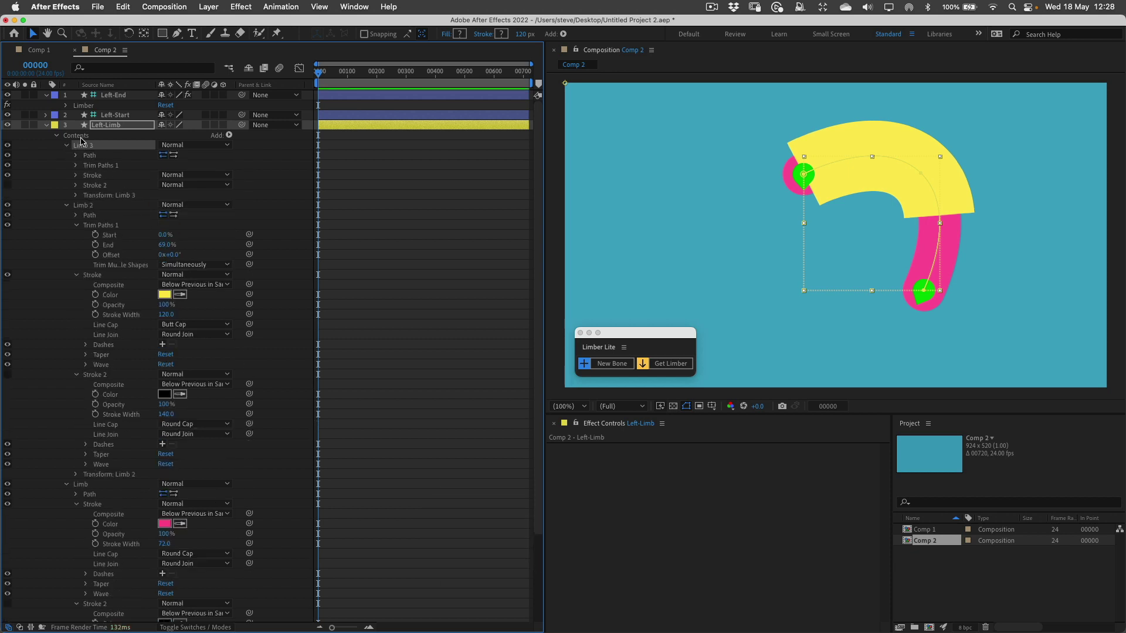
click(75, 167)
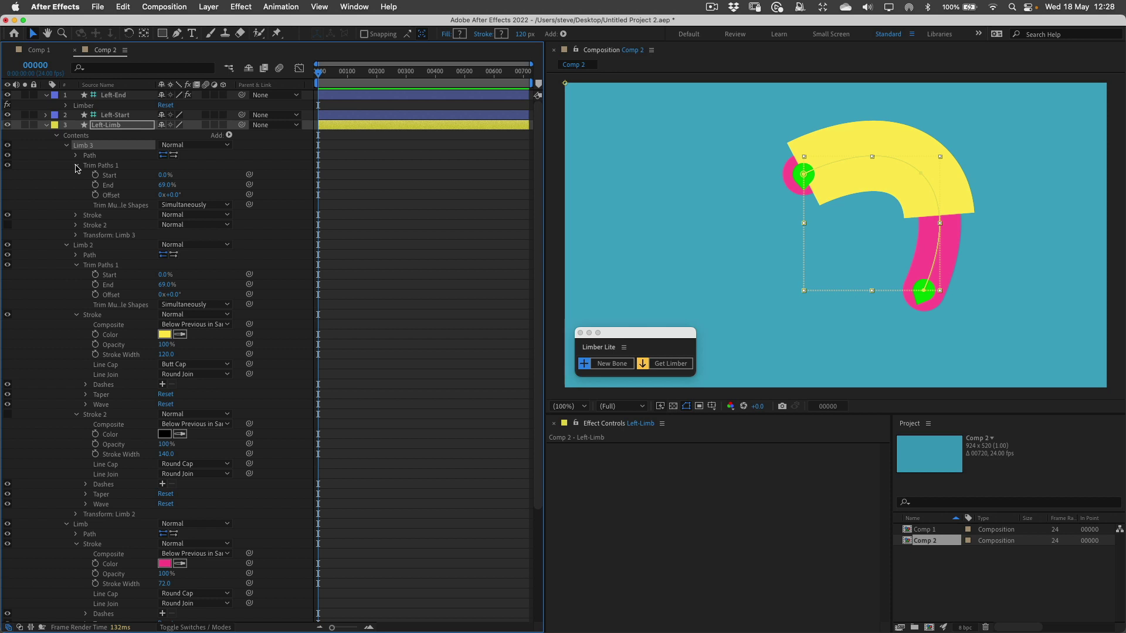
click(164, 185)
text(1)
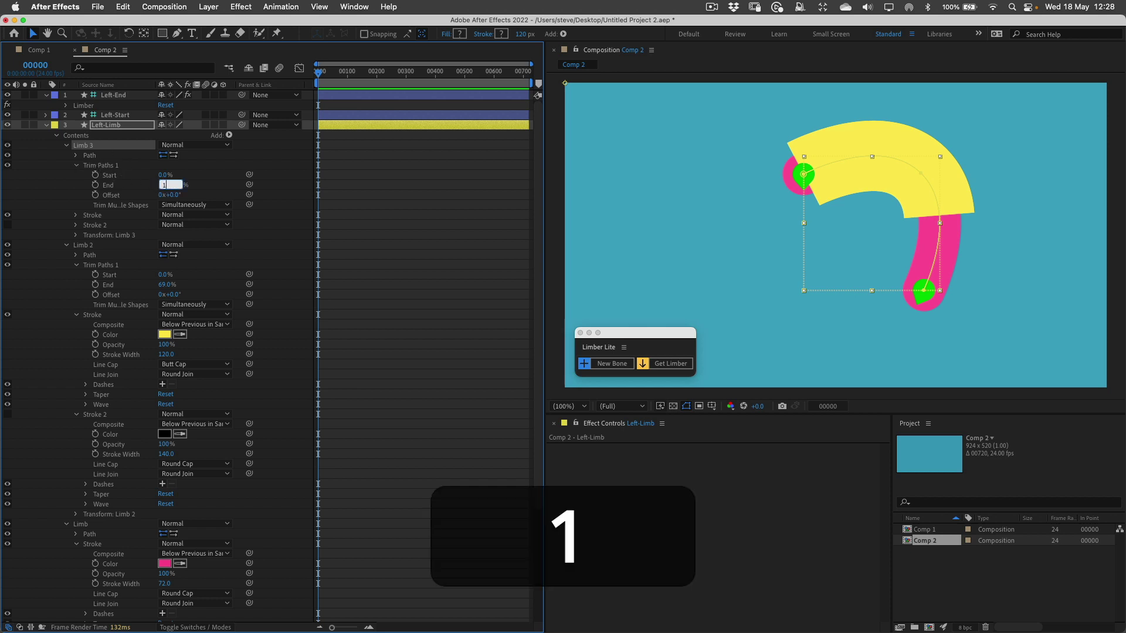
click(204, 186)
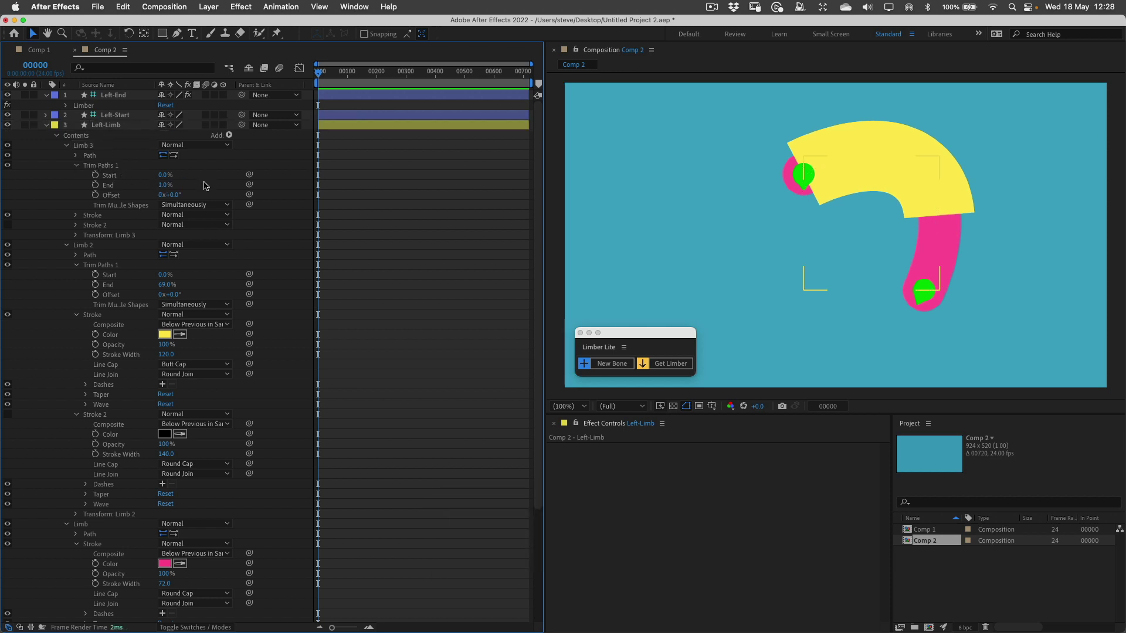
Give Limb 3's stroke a Round Cap, briefly hiding Limb 2 to check the result.
click(76, 215)
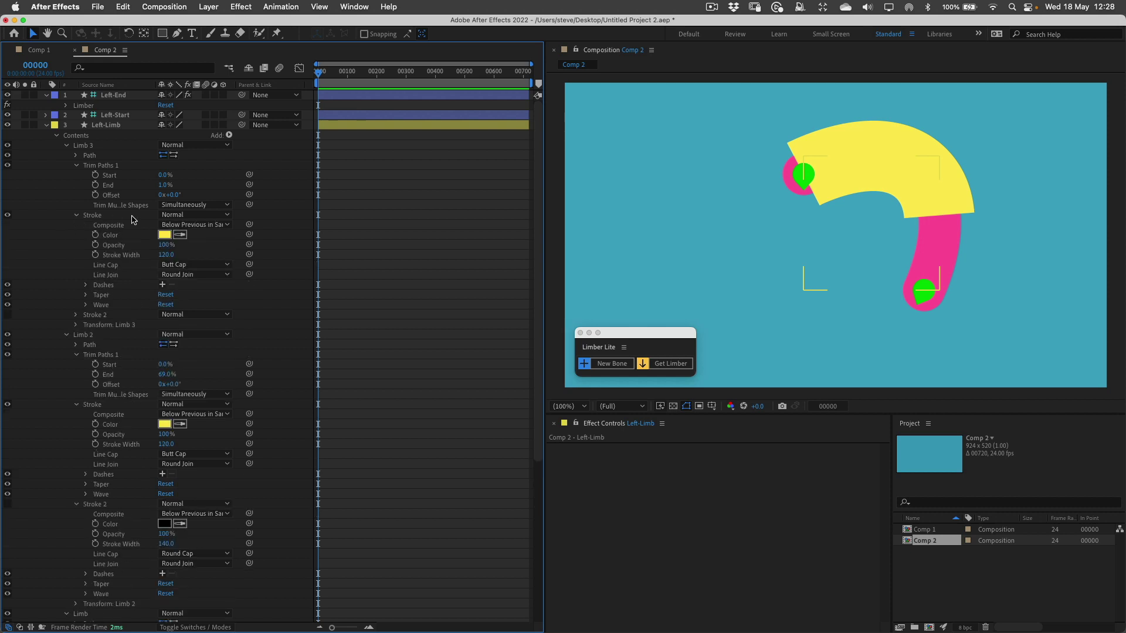
click(196, 265)
click(202, 294)
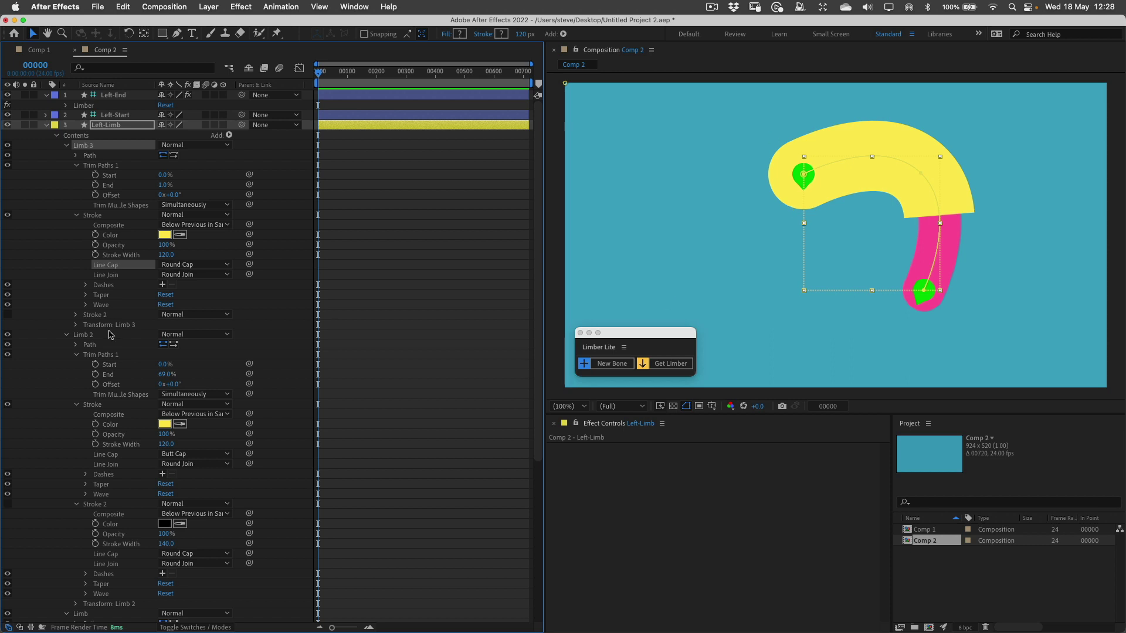
click(7, 336)
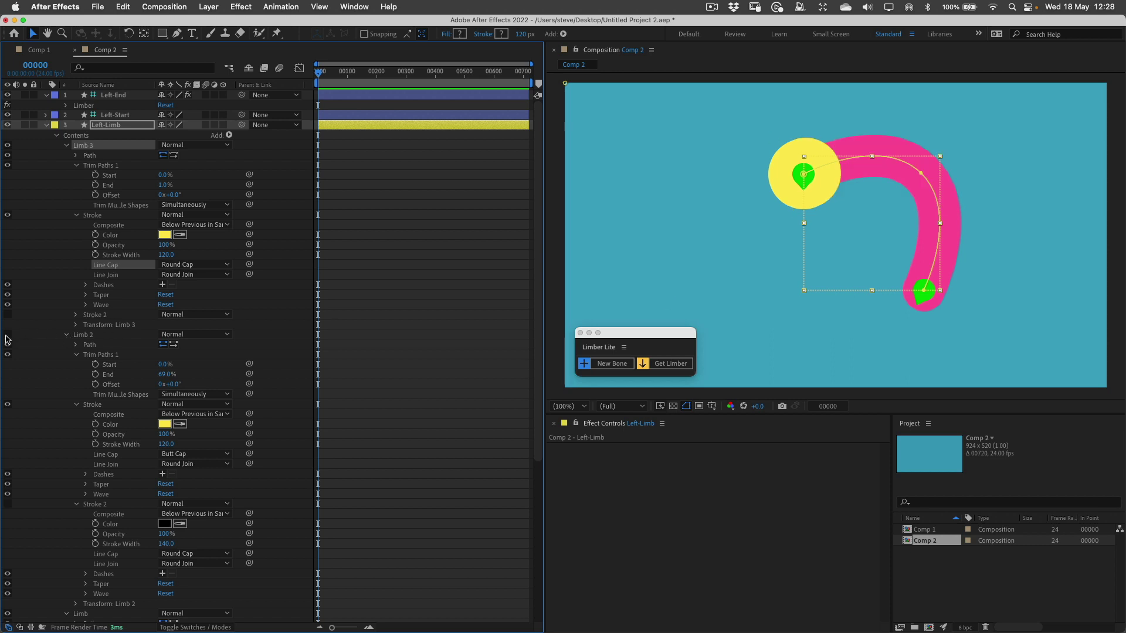
click(7, 336)
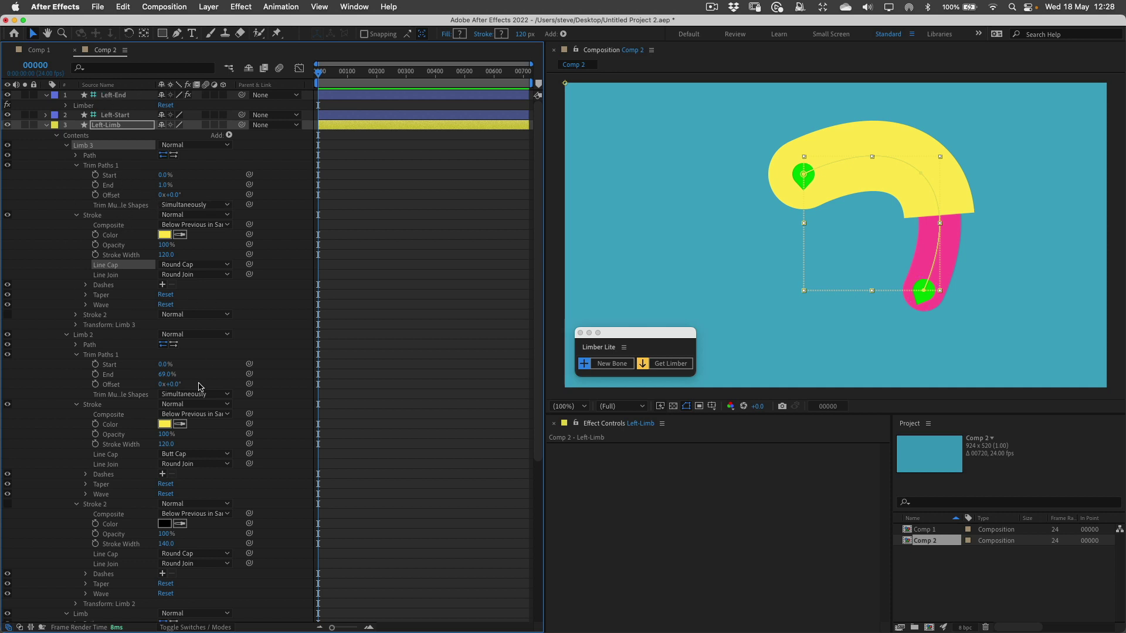
Raise Limb 2's Trim Paths End to 84% and select the Left-End layer.
mouse_move(165, 374)
mouse_down()
mouse_move(123, 367)
mouse_move(174, 368)
mouse_move(164, 371)
mouse_move(178, 378)
mouse_up()
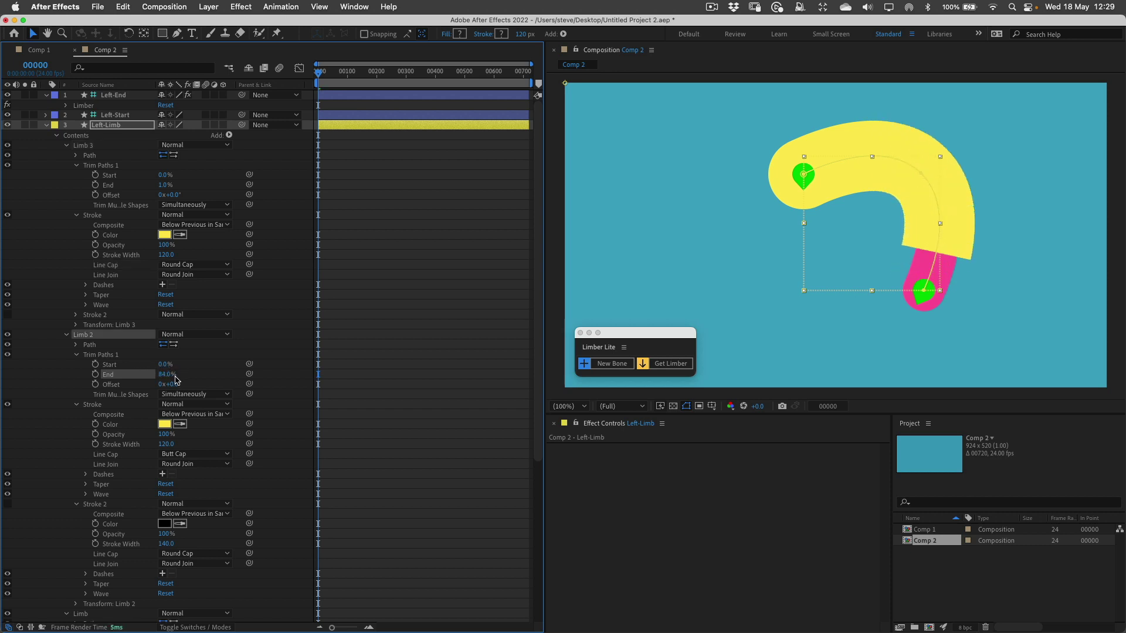
click(112, 96)
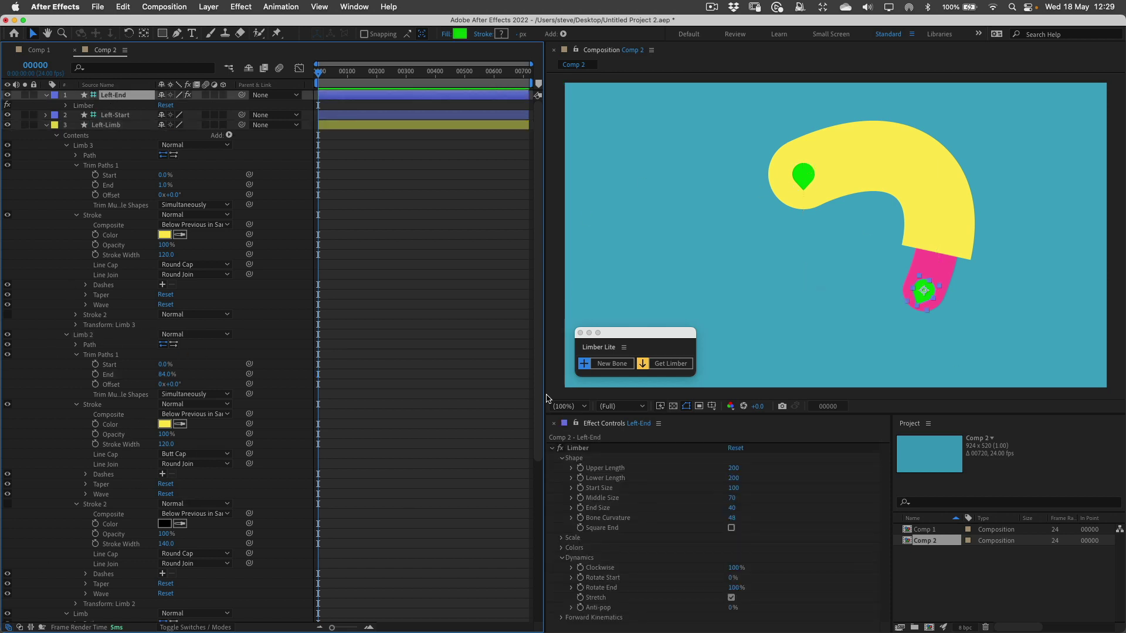
Preview the Stroke 2 outlines on Limb 3 and Limb 2.
click(8, 315)
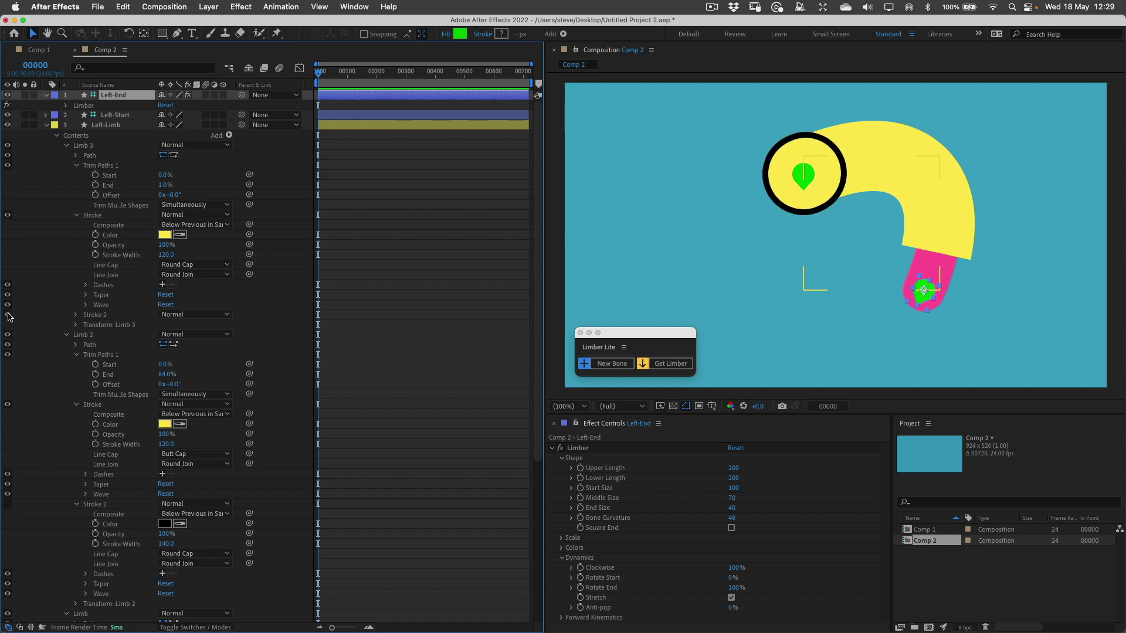
click(8, 504)
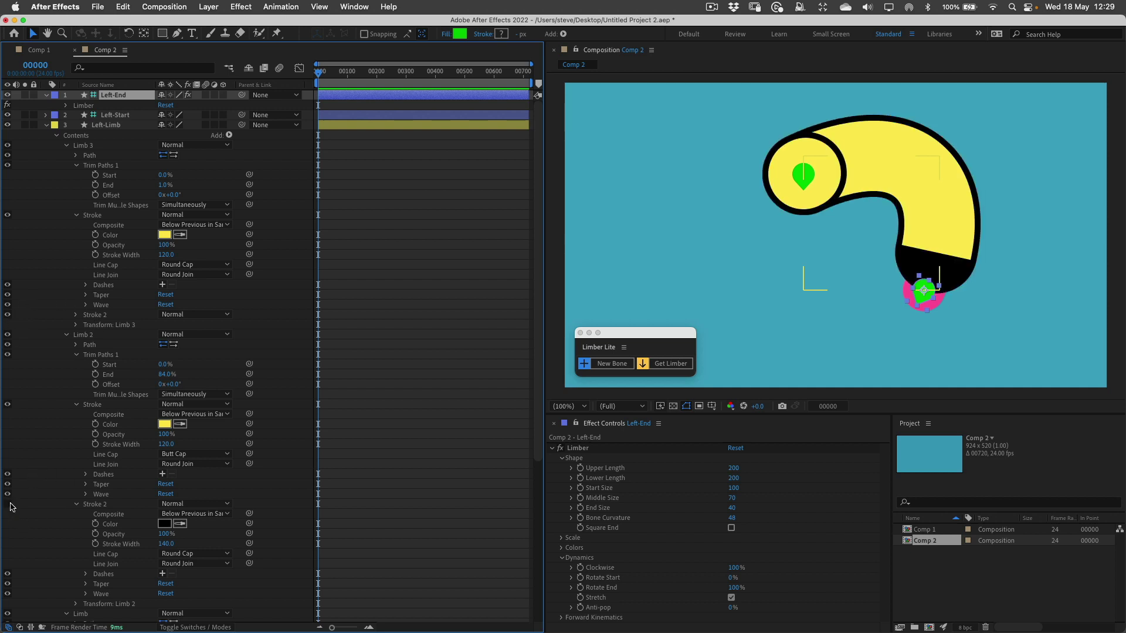
click(8, 504)
Delete Stroke 2 from both Limb 2 and Limb 3.
click(91, 507)
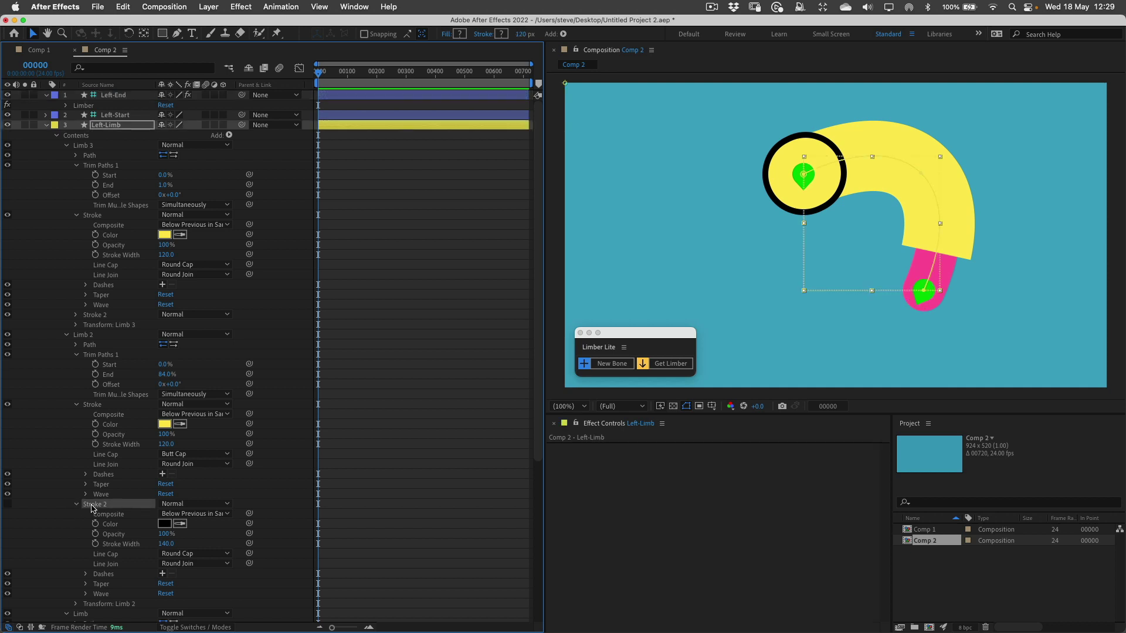
key(BackSpace)
click(97, 315)
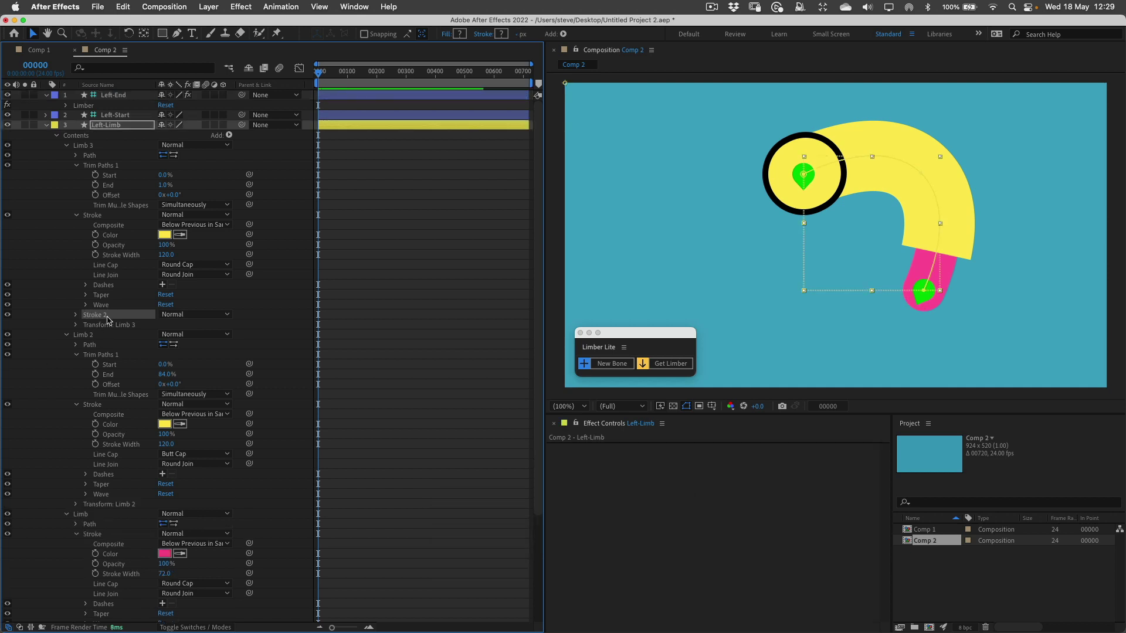
key(BackSpace)
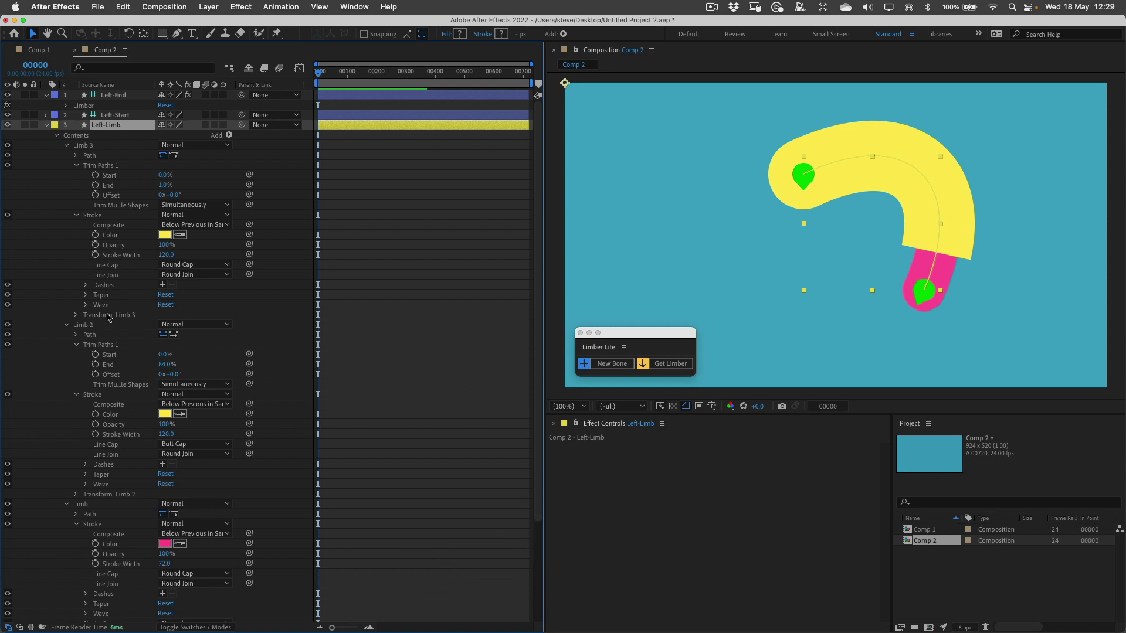
scroll(107, 317, down, 5)
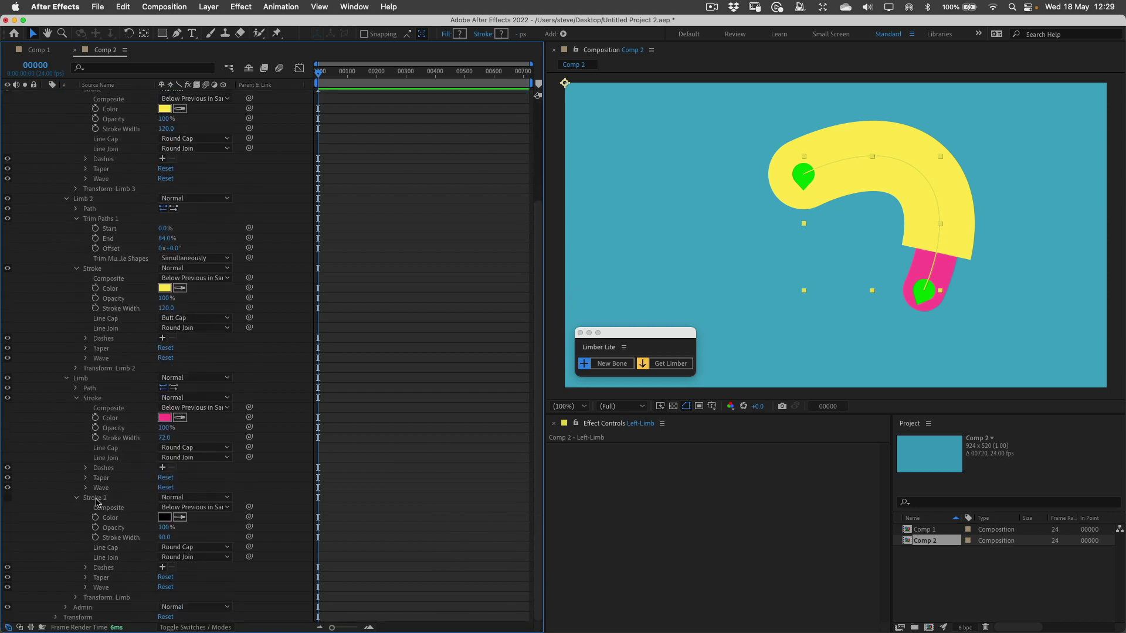
scroll(117, 441, up, 5)
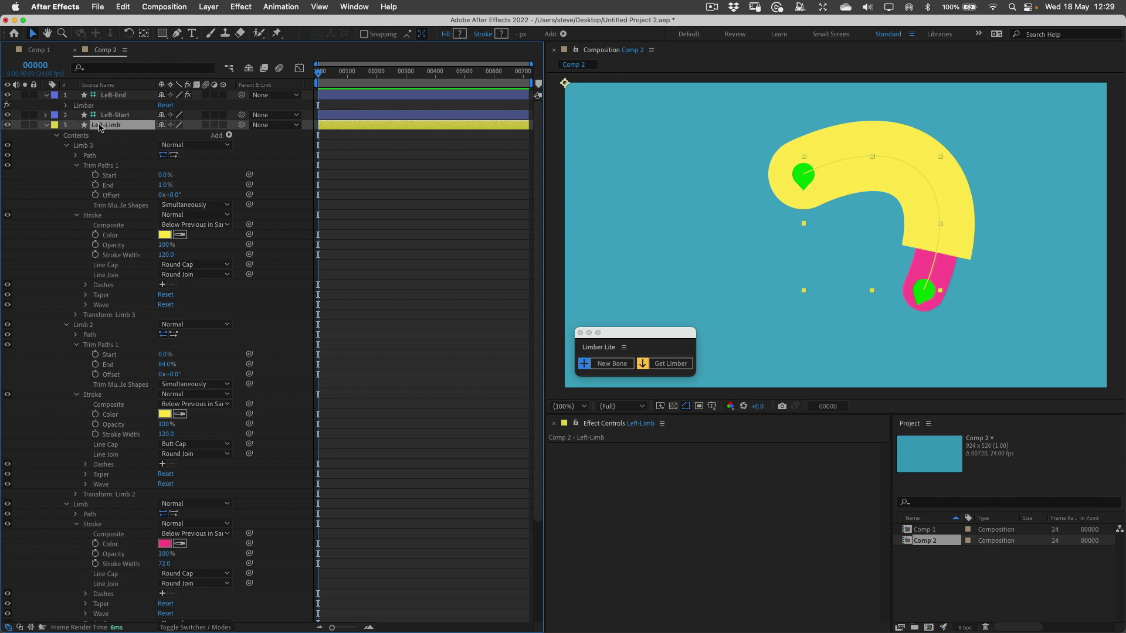
Add a Stroke layer style to Left-Limb and reveal its settings.
click(209, 6)
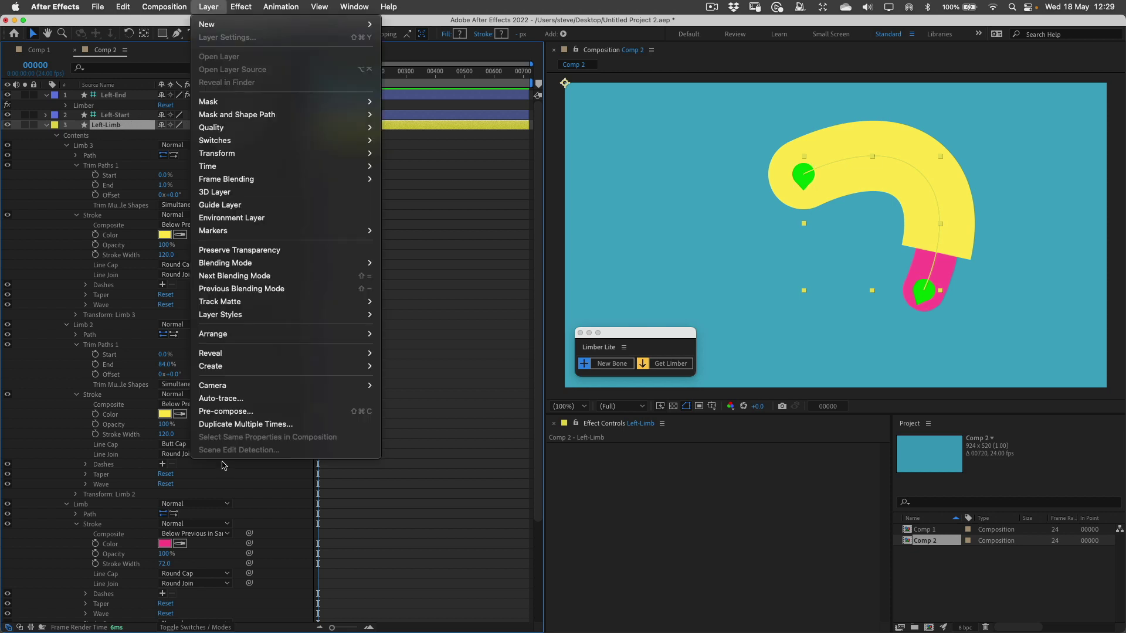
mouse_move(220, 315)
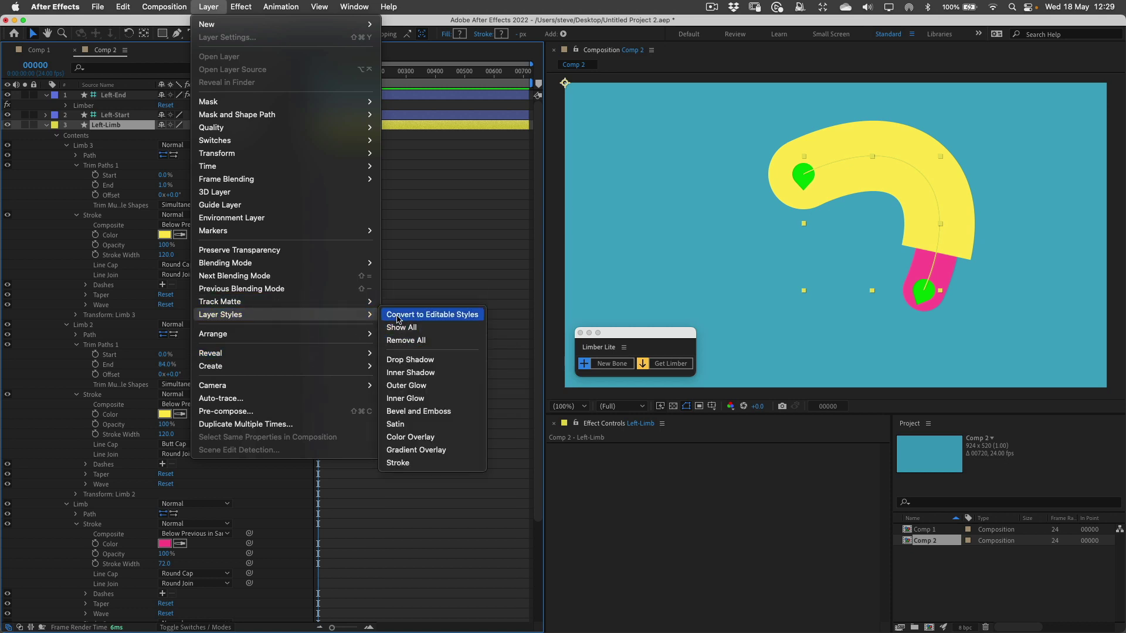
click(398, 463)
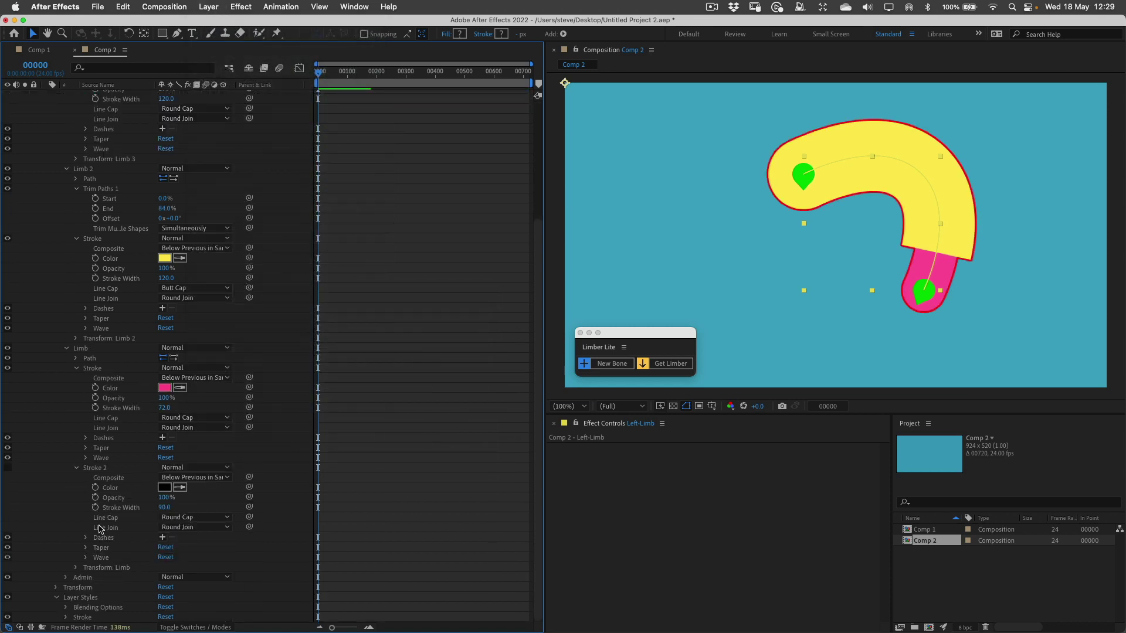
click(66, 617)
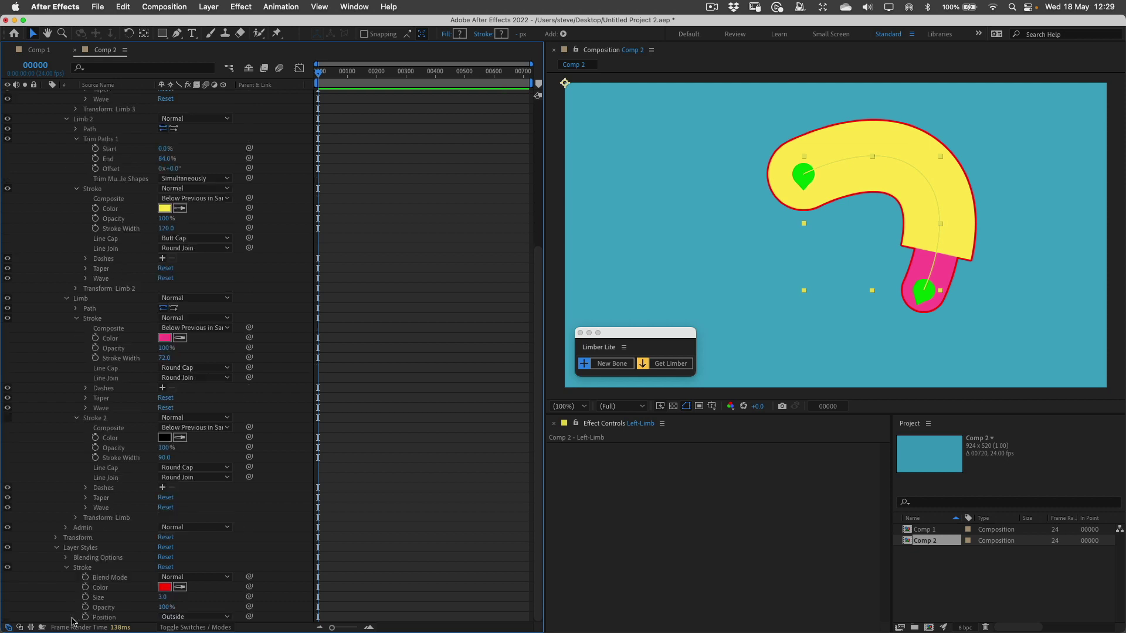
Make the layer-style stroke black and widen it to about 11 px.
click(164, 587)
click(424, 405)
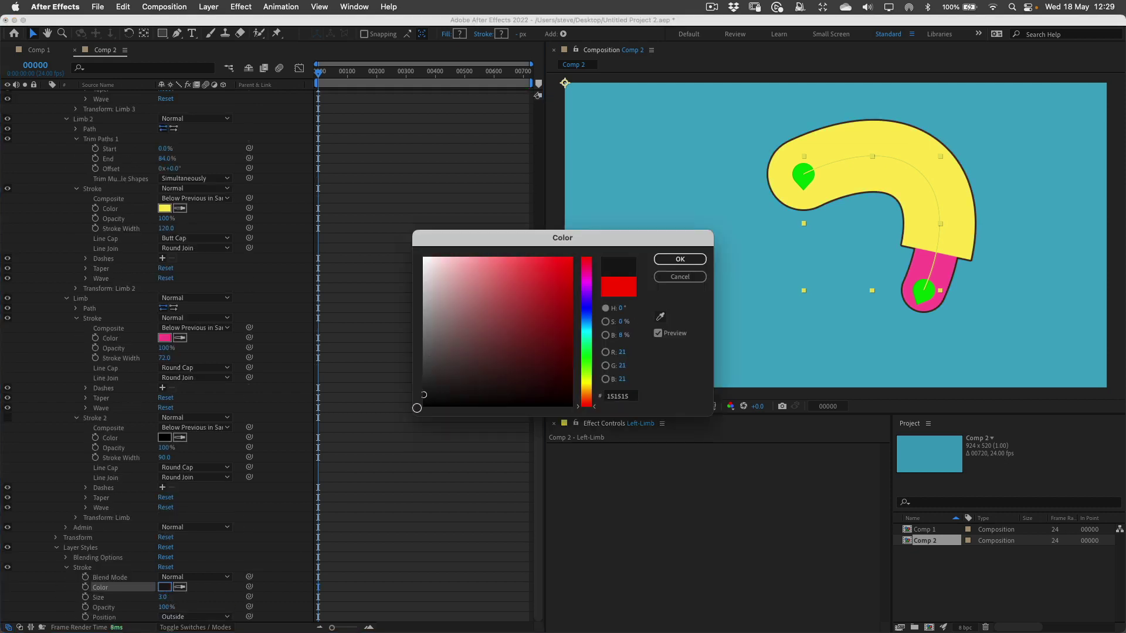
click(680, 259)
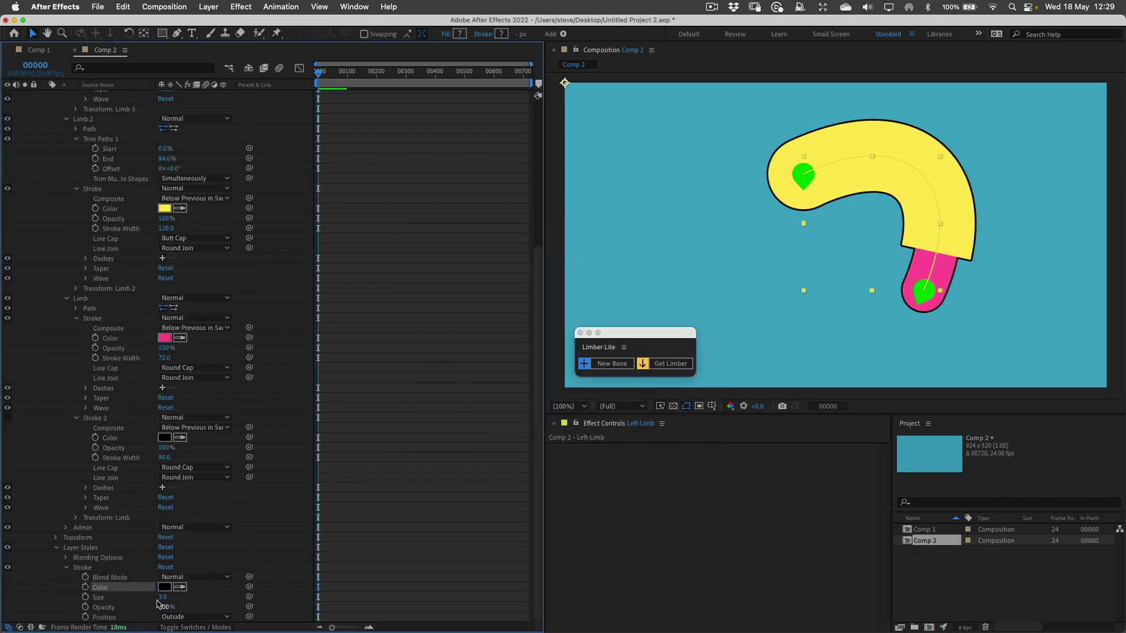
drag(162, 597, 214, 596)
scroll(249, 417, up, 8)
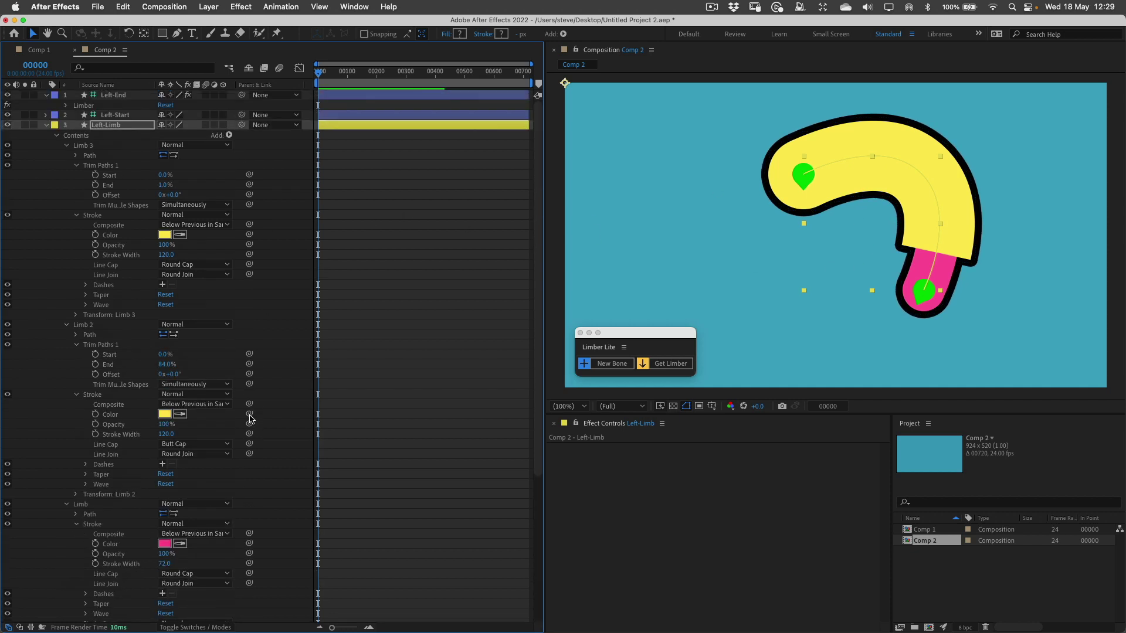
Select the Left-Start, then Left-End controller layers to show the Limber settings.
key(Return)
click(114, 115)
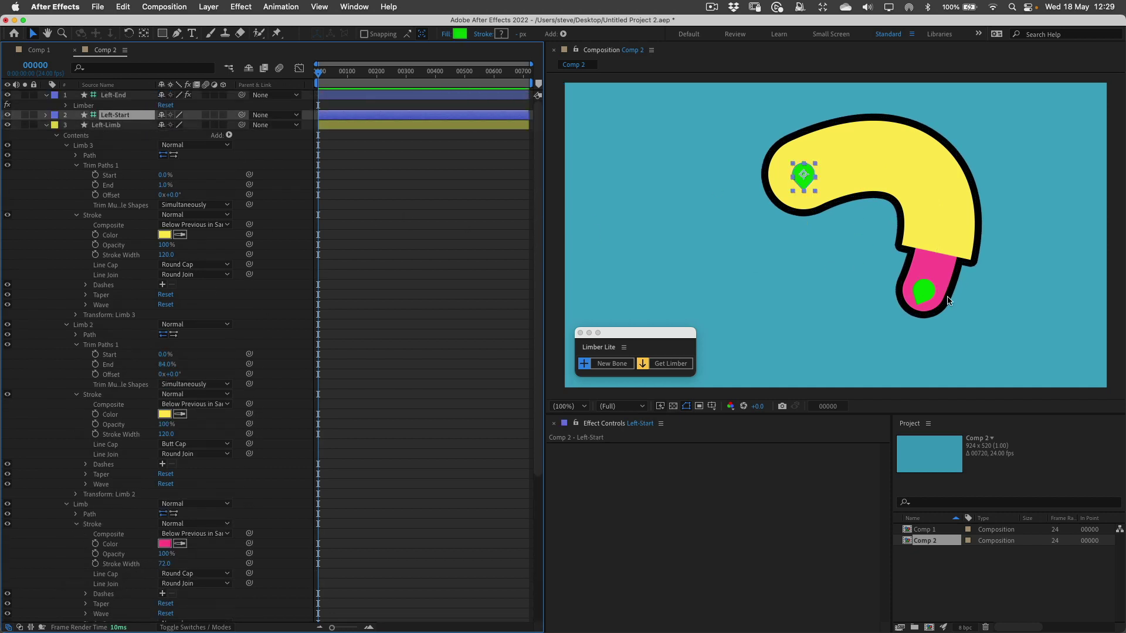
click(124, 95)
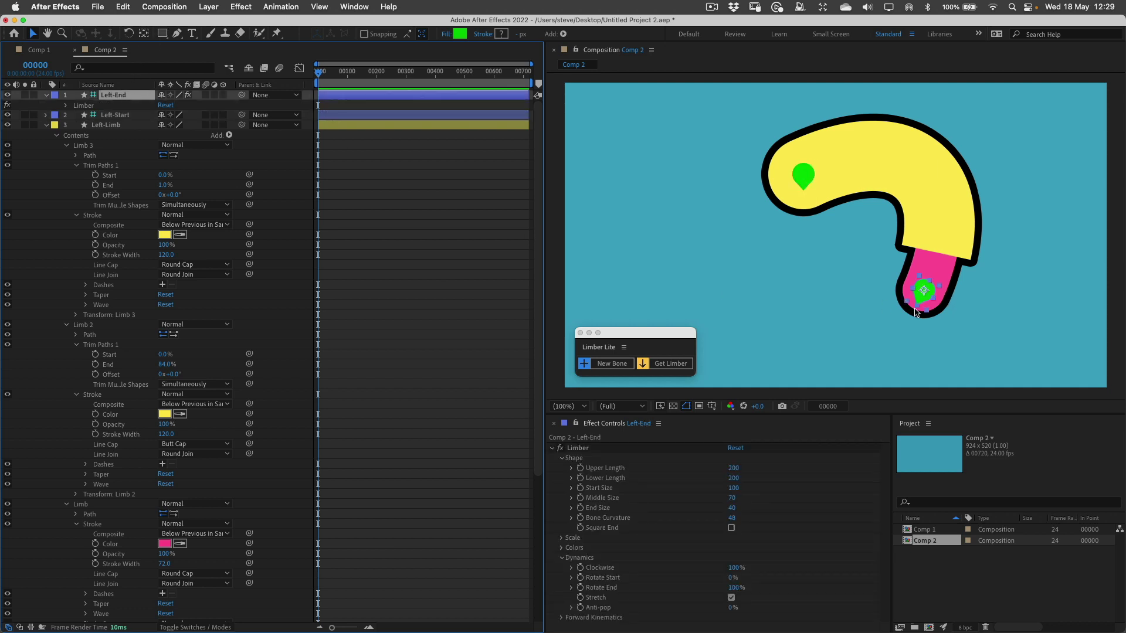